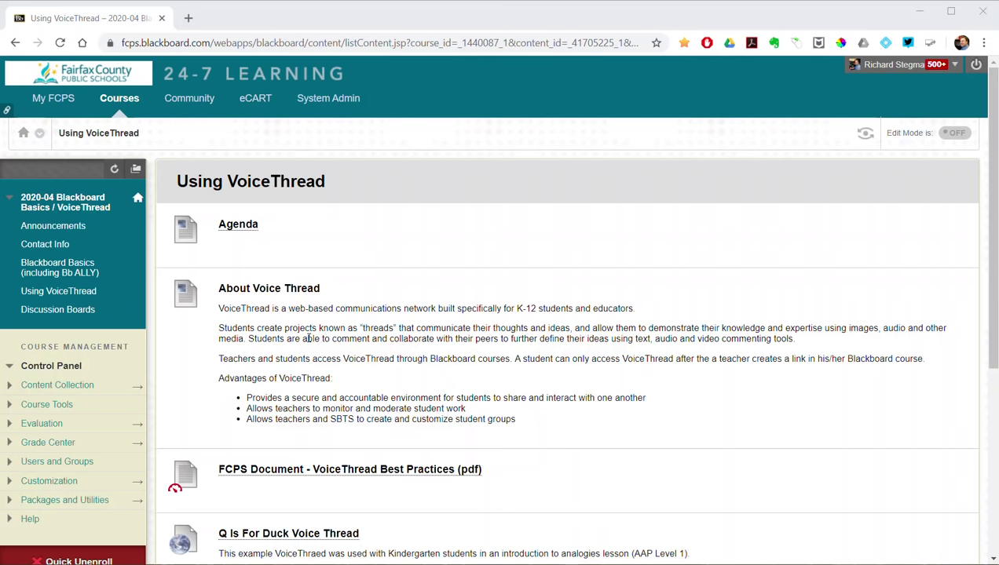
# Step: Open the Exciting Vacation Activities VoiceThread from the Blackboard course and pop it out into a new tab
pyautogui.scroll(-4, 307, 338)
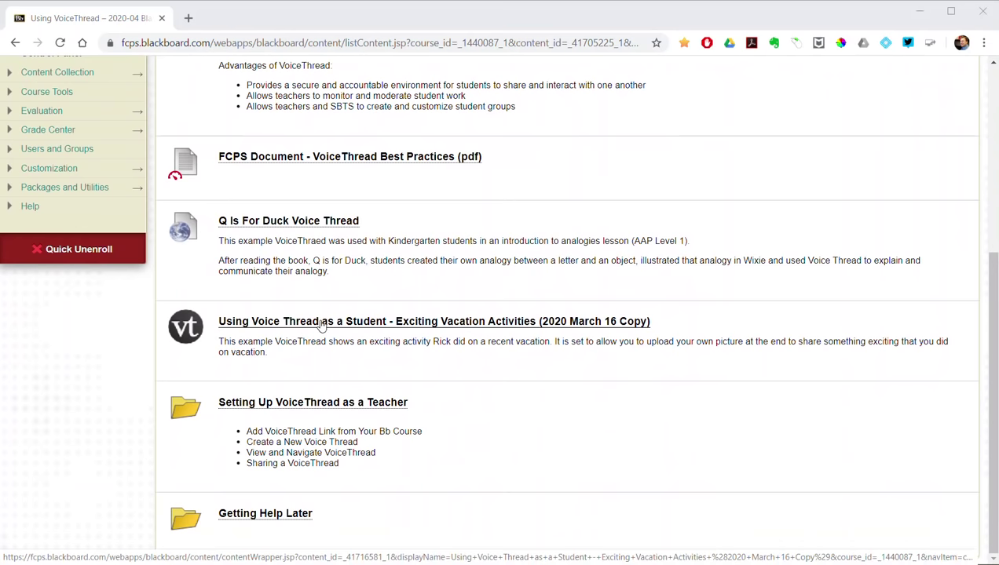
pyautogui.click(322, 324)
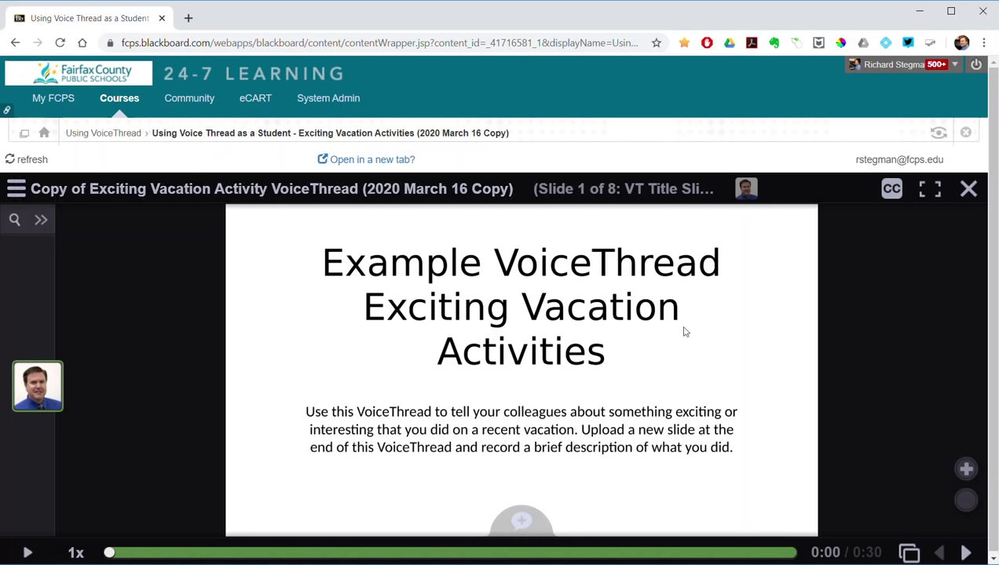
pyautogui.click(369, 161)
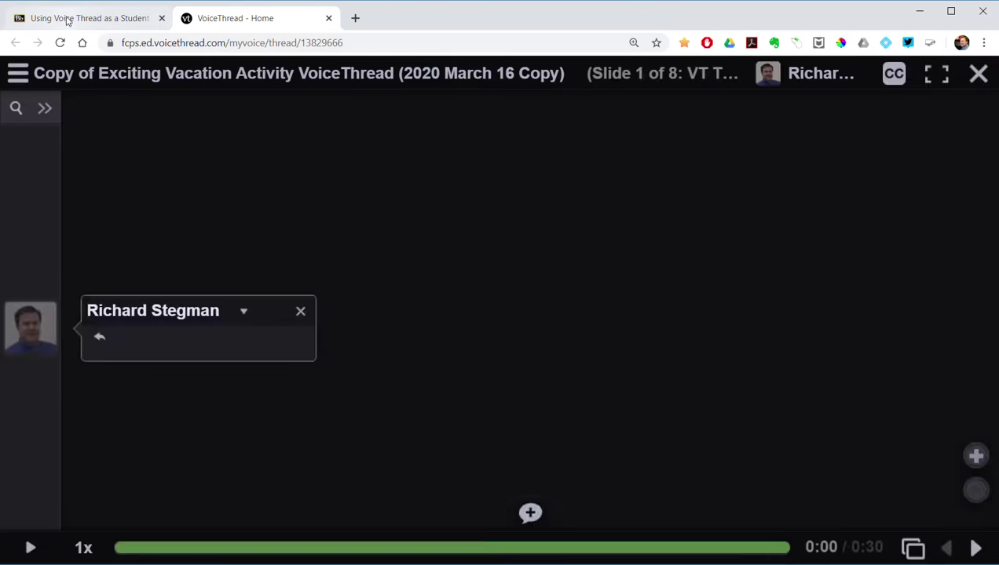
# Step: Switch to the Blackboard course tab, then return to the full-size VoiceThread tab
pyautogui.click(68, 21)
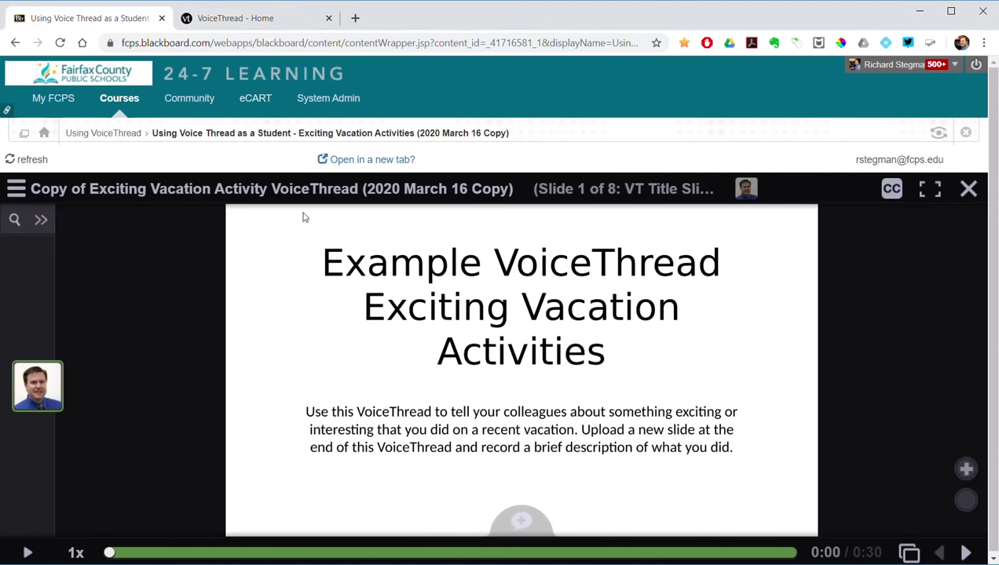
pyautogui.click(244, 17)
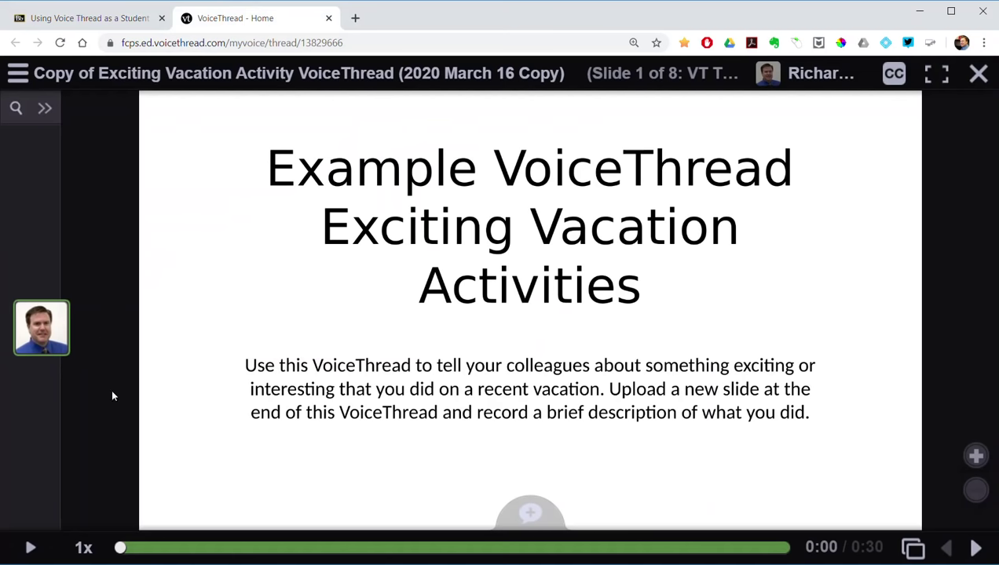
# Step: Play the title slide's comments, then advance to slide 2, Ways to Comment on a VoiceThread Slide
pyautogui.click(31, 549)
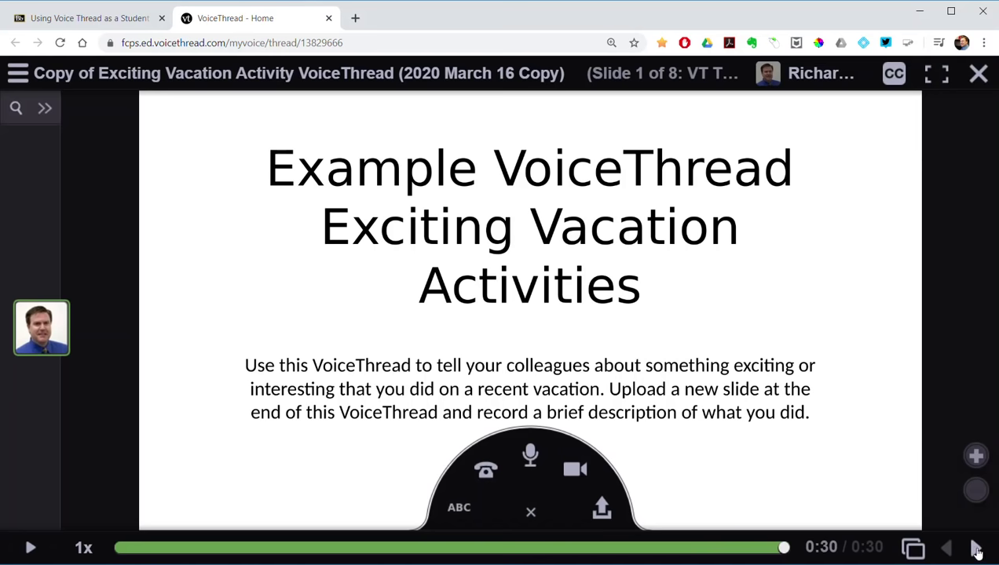
pyautogui.click(977, 550)
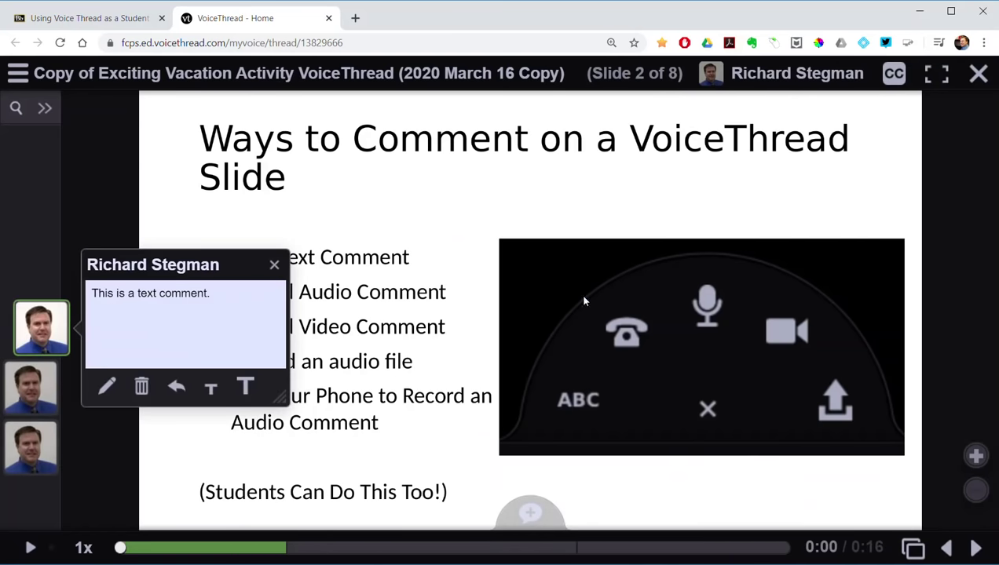
# Step: Play slide 2's video comment, close the comment dial, and bring up the add-comment options
pyautogui.click(30, 549)
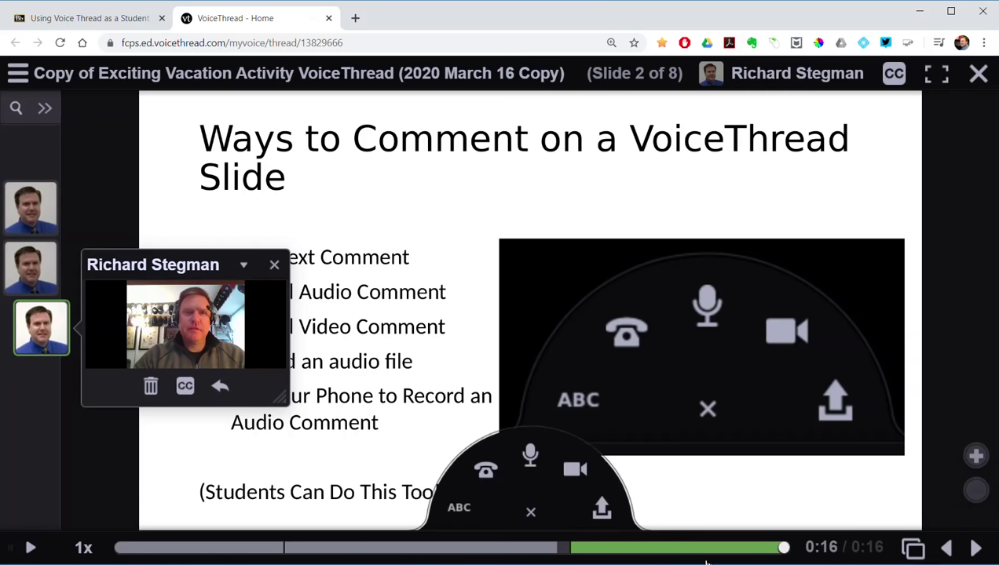
pyautogui.click(531, 512)
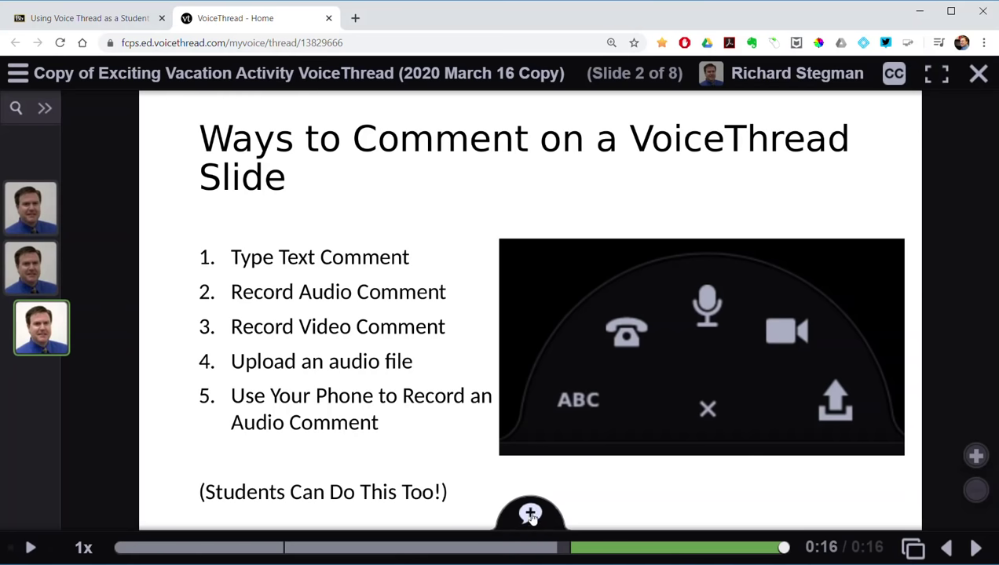
pyautogui.click(529, 514)
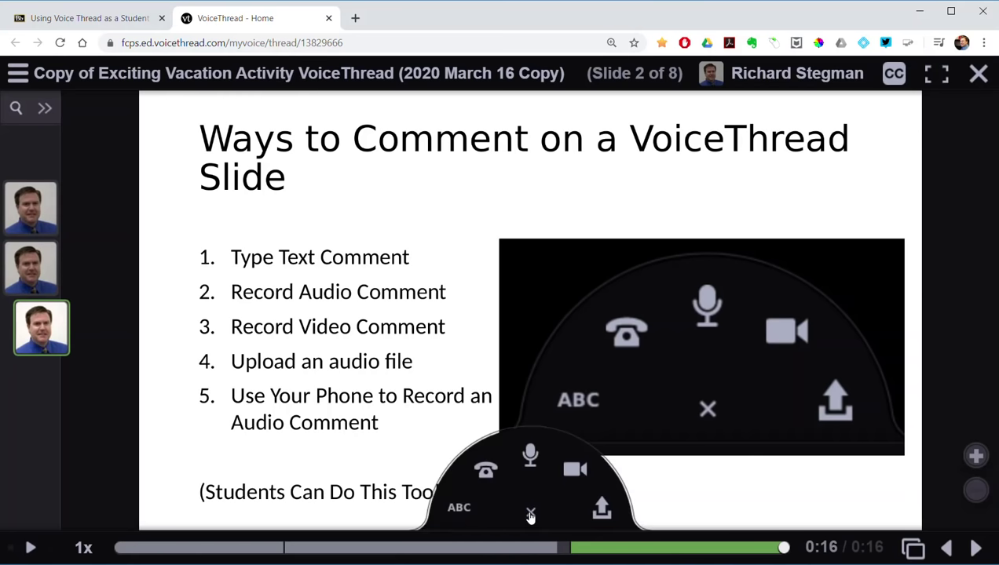
# Step: Save the ABC text comment 'This is another typed comment.' on slide 2
pyautogui.click(458, 508)
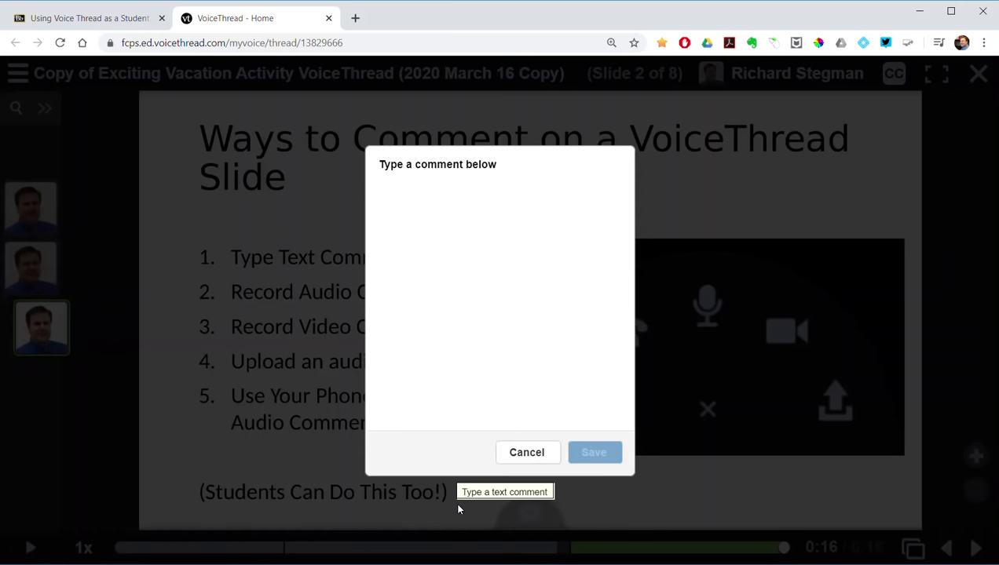
pyautogui.write('This is a')
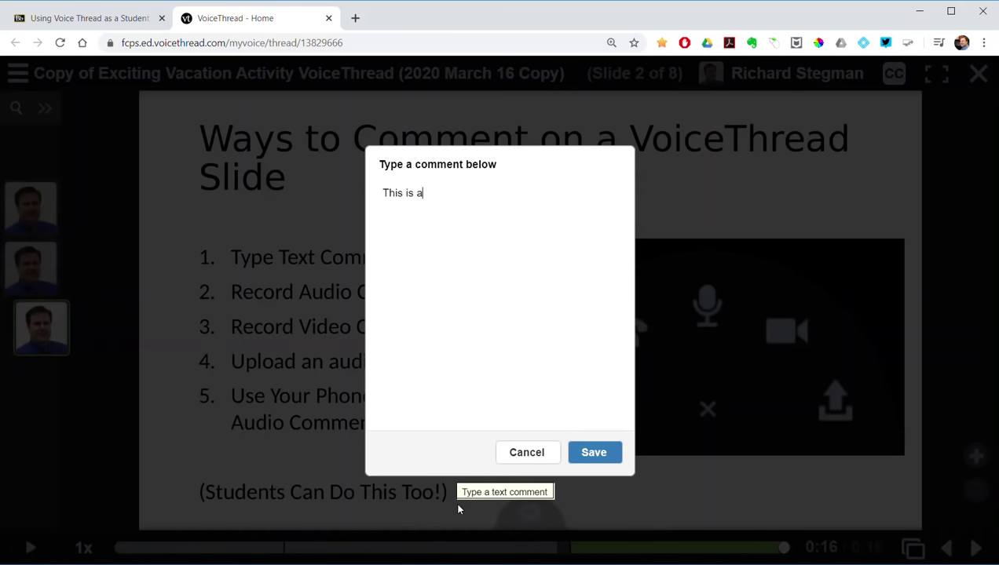
pyautogui.write('nother typed comment.')
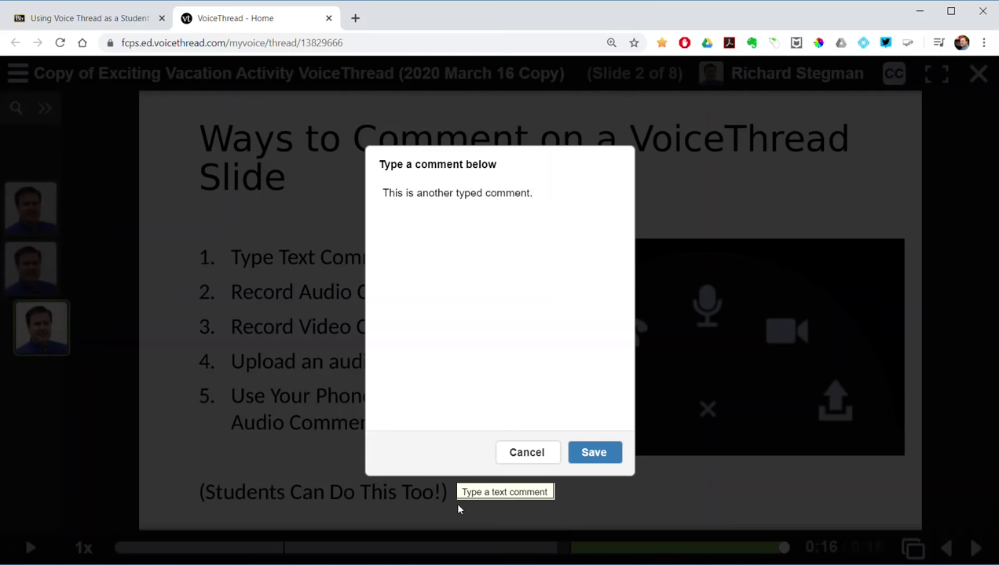
pyautogui.click(594, 462)
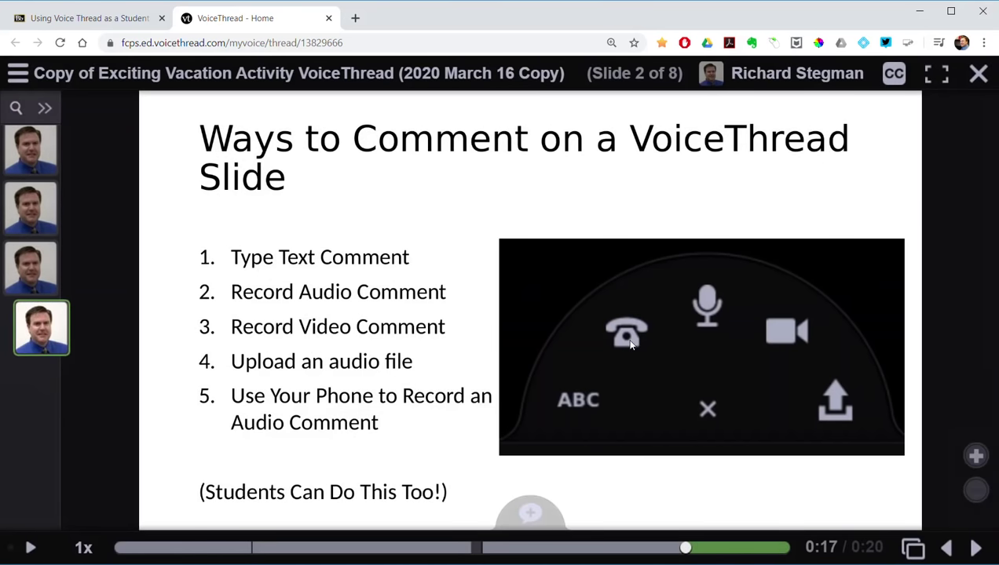
# Step: Record a short audio comment with the microphone and save it to slide 2
pyautogui.click(527, 516)
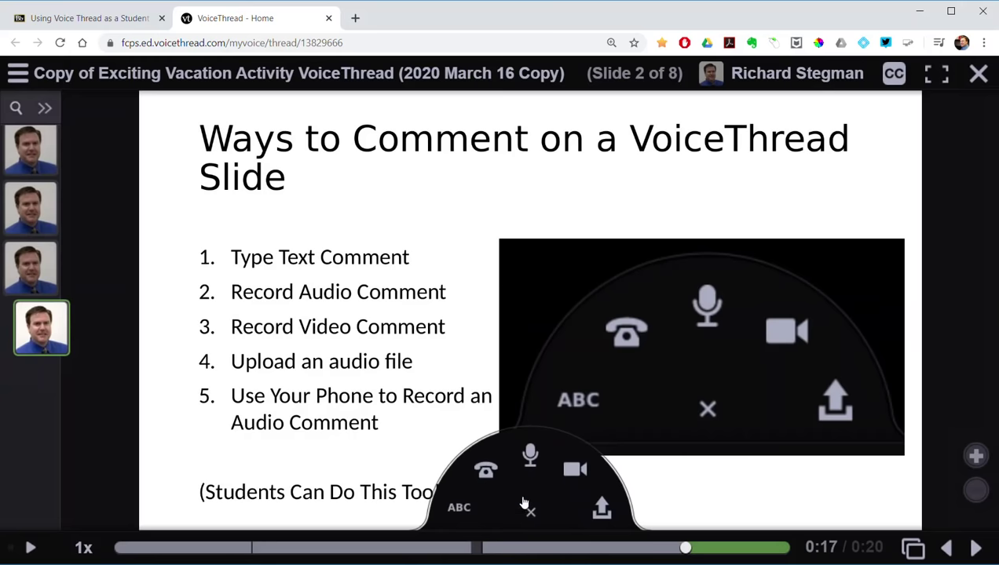
pyautogui.click(530, 454)
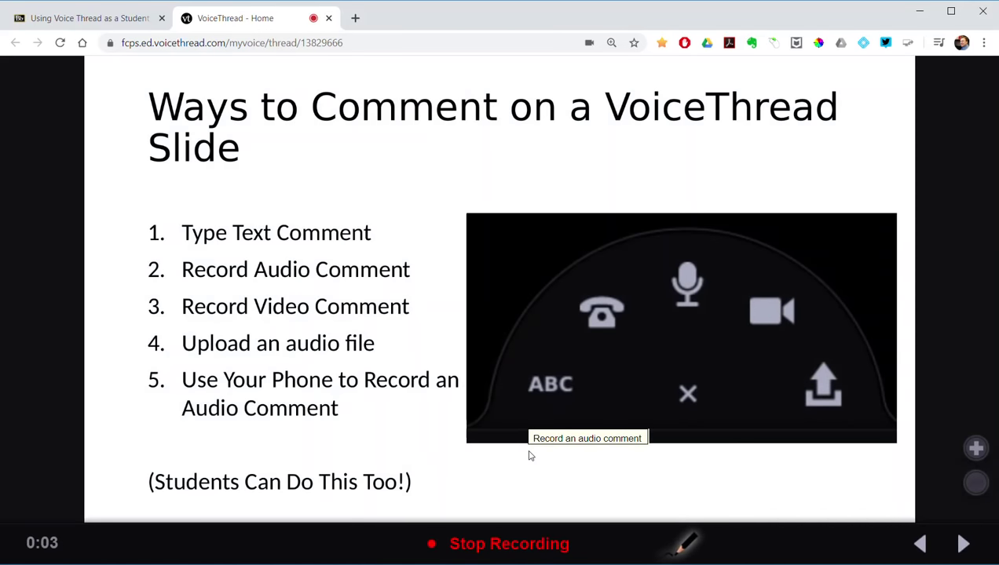
pyautogui.click(512, 545)
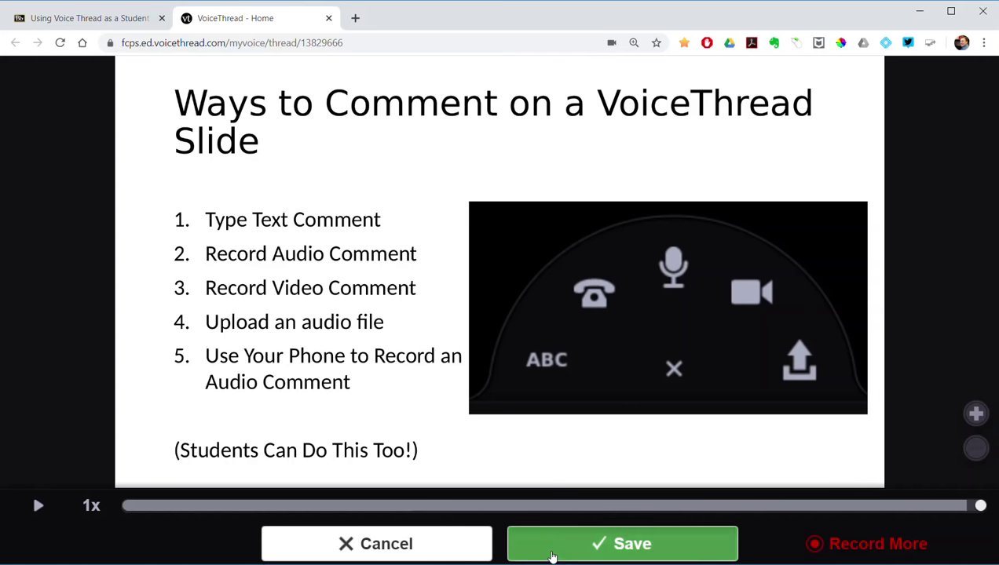
pyautogui.click(551, 558)
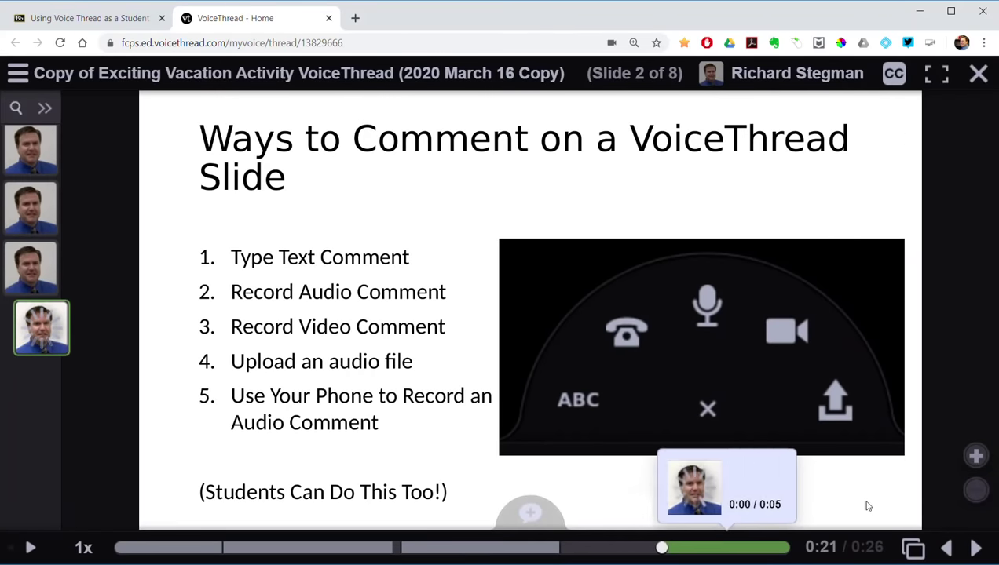
# Step: Play back the newly saved recorded comment from its thumbnail
pyautogui.moveTo(47, 332)
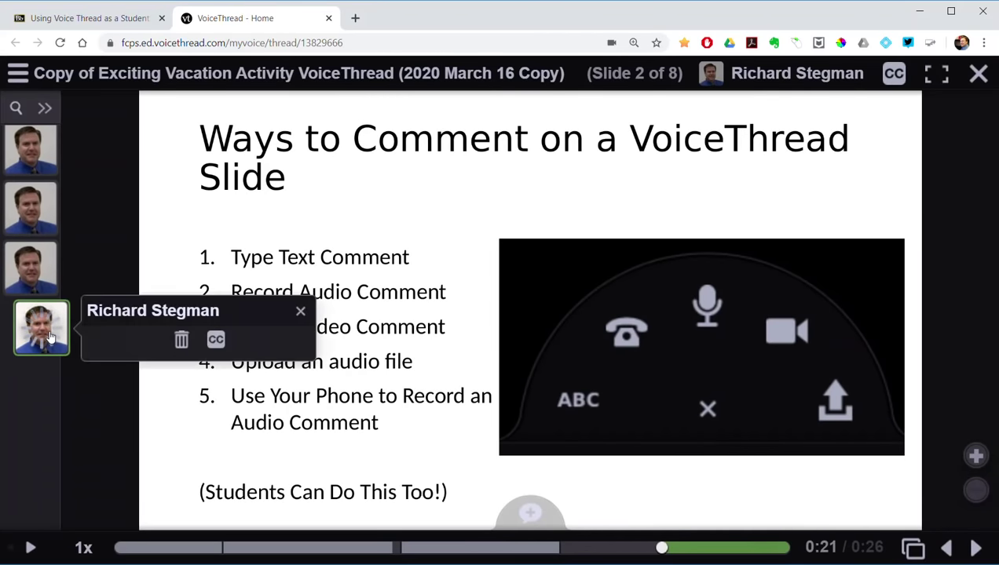
pyautogui.click(50, 337)
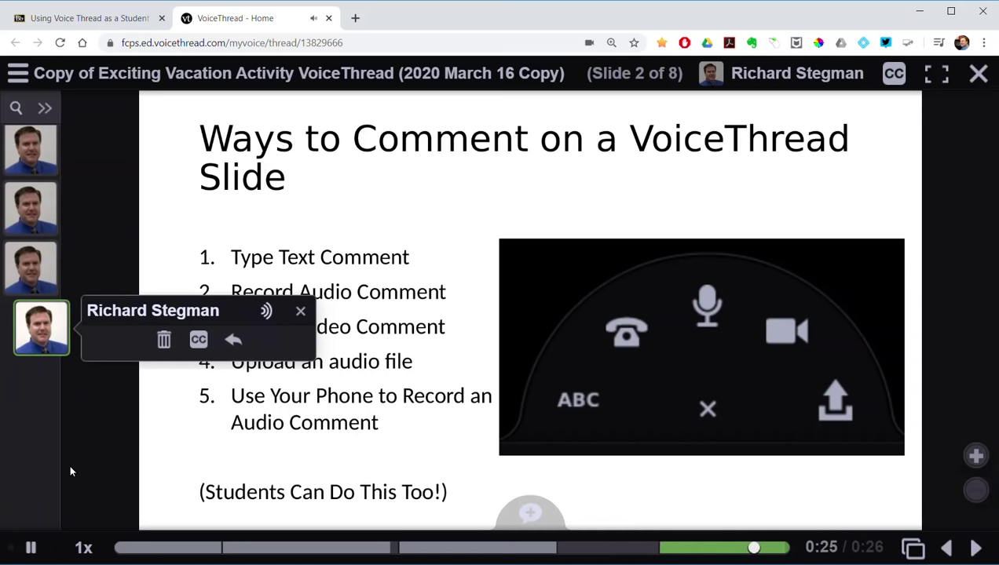
pyautogui.click(530, 519)
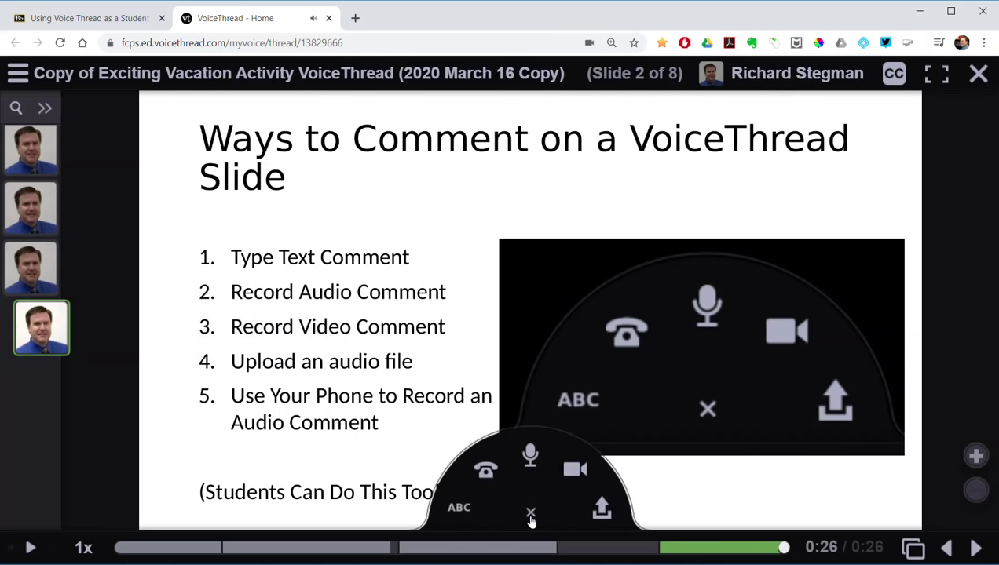
# Step: Try a webcam video comment, dismiss the microphone-access warning, and pause the video playback
pyautogui.click(573, 470)
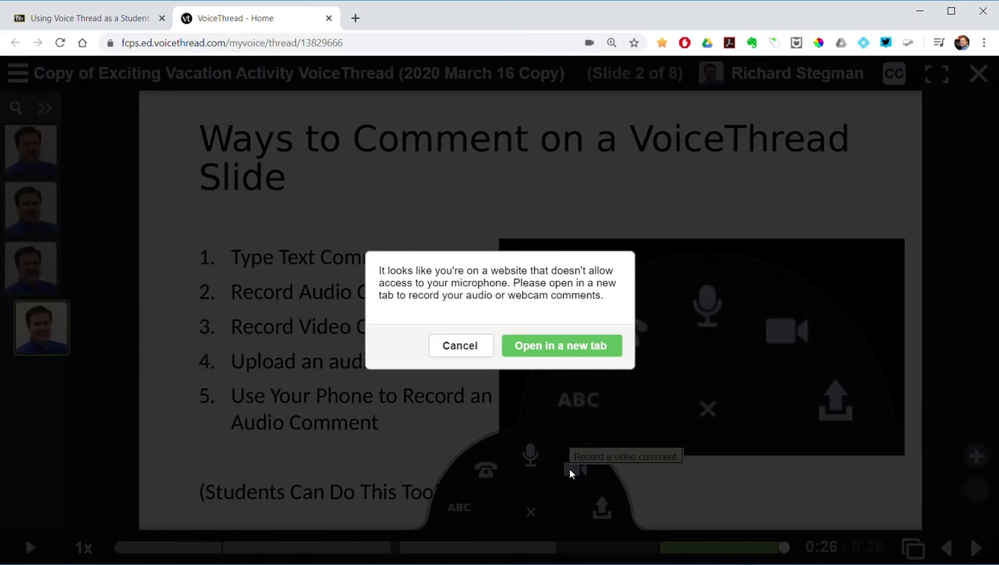
pyautogui.click(471, 351)
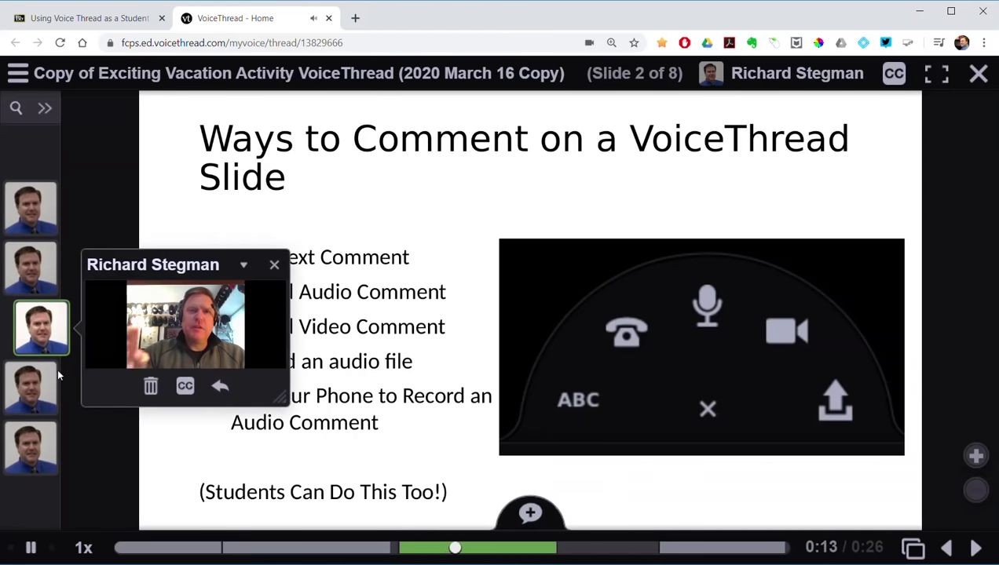
pyautogui.click(33, 549)
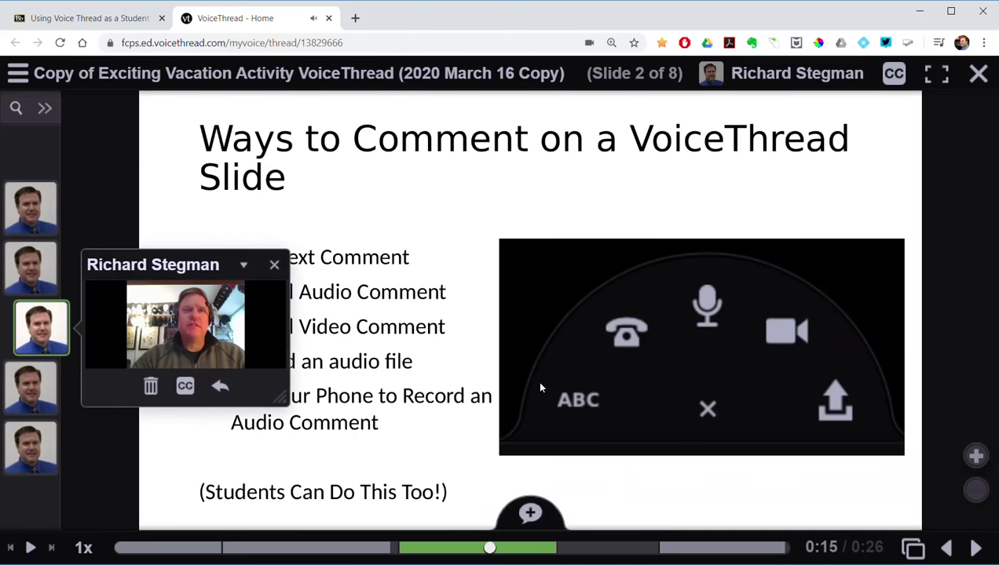
pyautogui.click(532, 512)
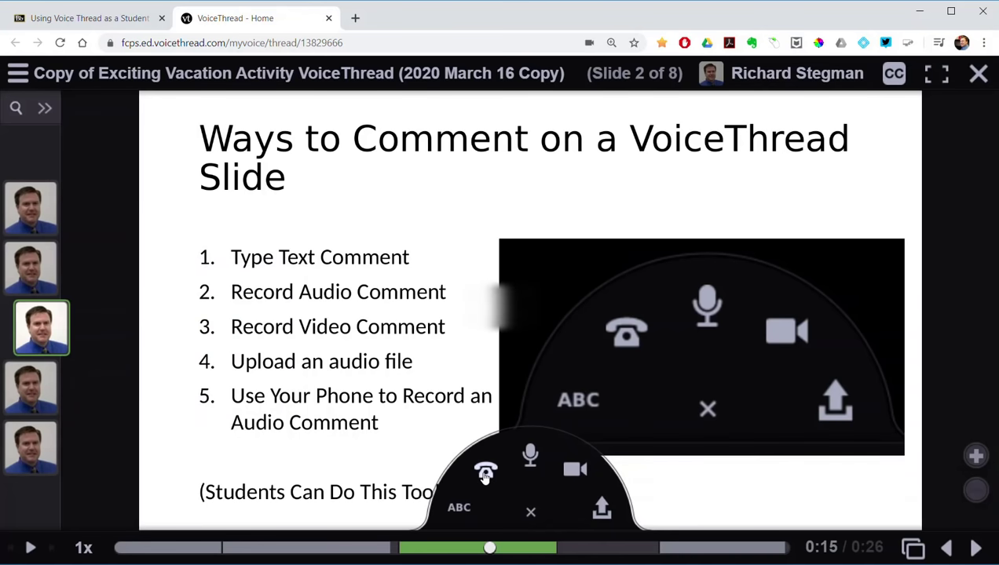
# Step: Record a slide 2 comment by phone, confirming the phone number and using Call Me
pyautogui.click(485, 472)
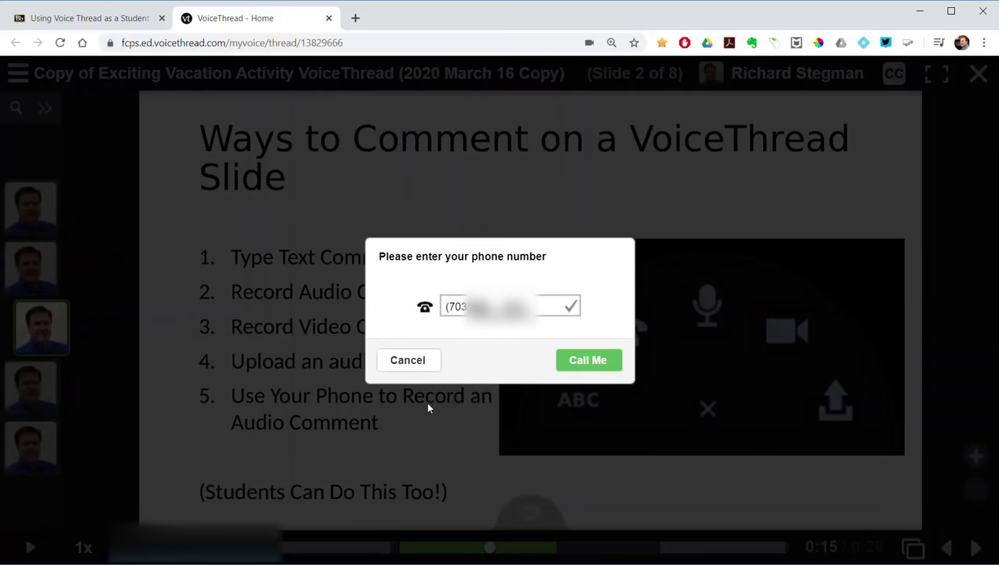
pyautogui.click(587, 361)
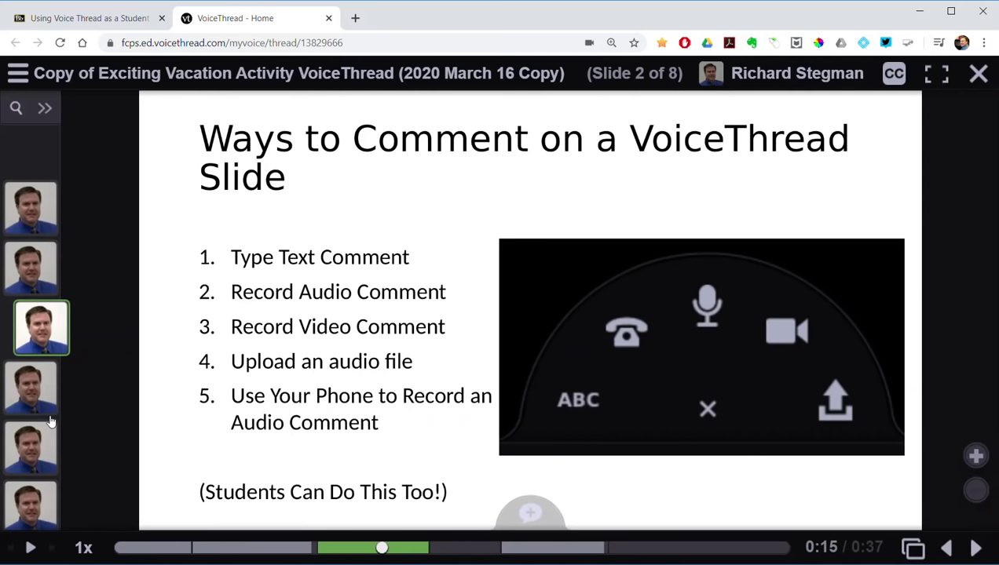
# Step: Play the newest comment at the bottom of slide 2's list, then advance to slide 3
pyautogui.scroll(-1, 35, 408)
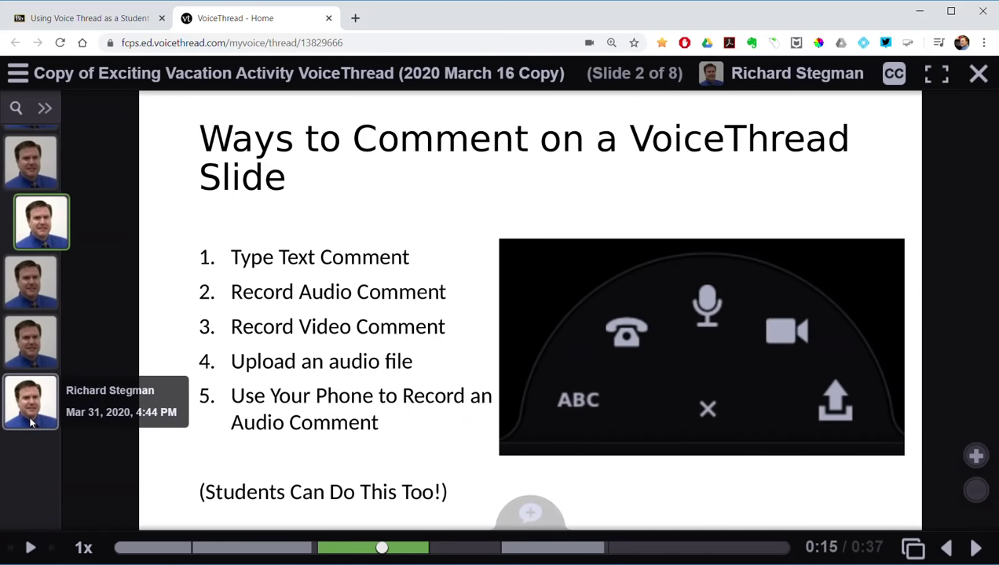
pyautogui.click(32, 423)
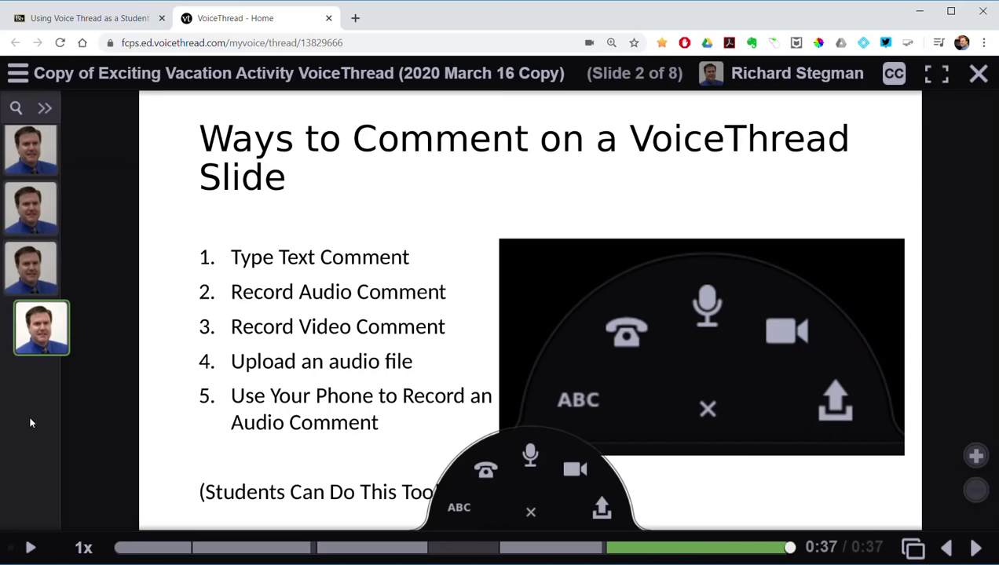
pyautogui.moveTo(40, 317)
pyautogui.click(975, 551)
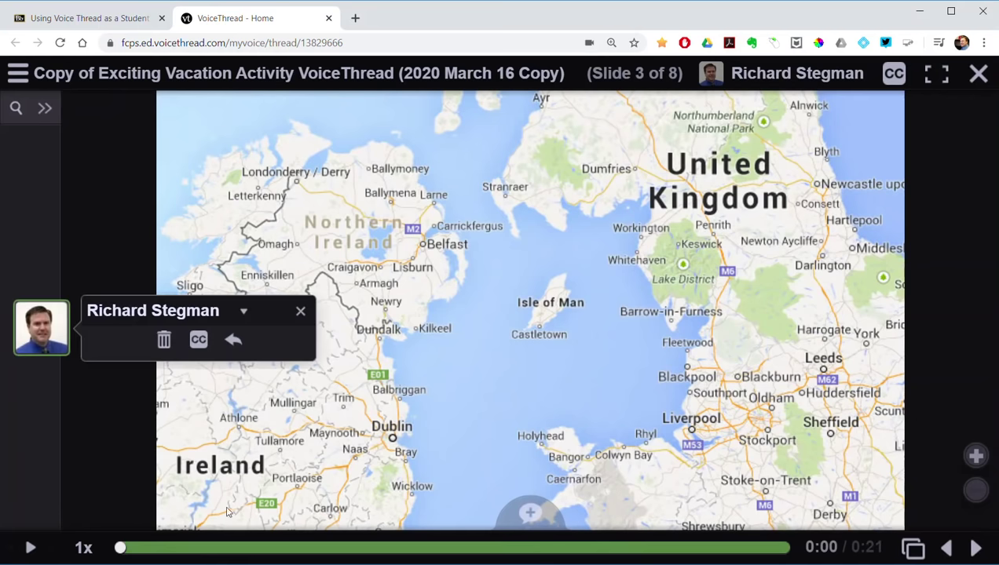
# Step: Play slide 3's comment, advance to the castle slide, and jump to its 0:55 comment
pyautogui.click(28, 547)
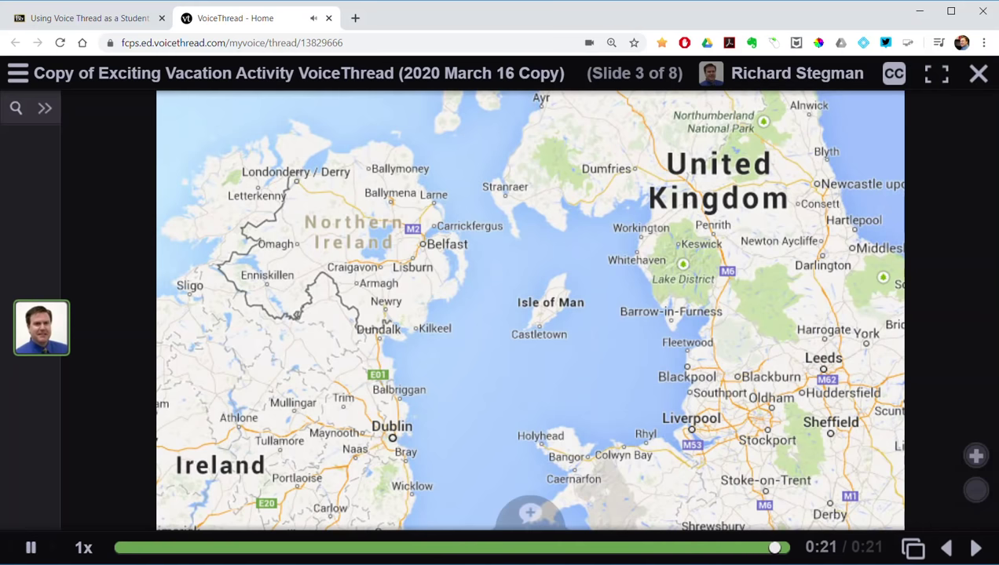
pyautogui.click(976, 549)
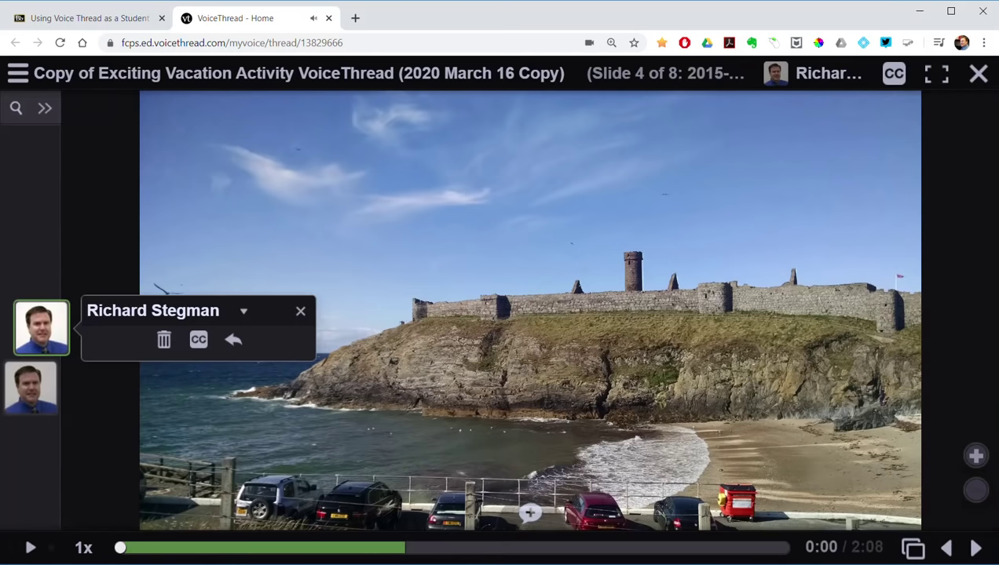
pyautogui.click(31, 549)
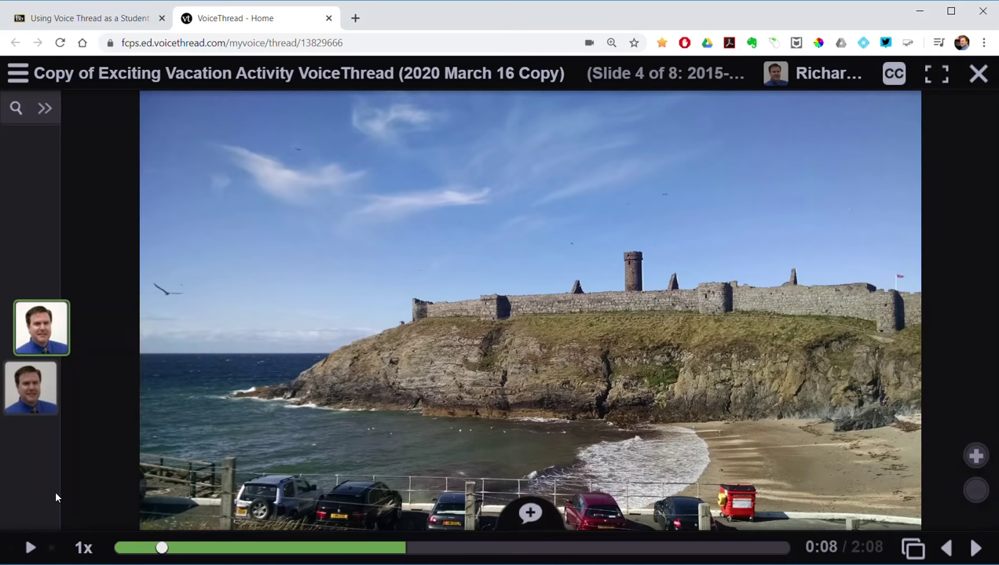
pyautogui.click(422, 554)
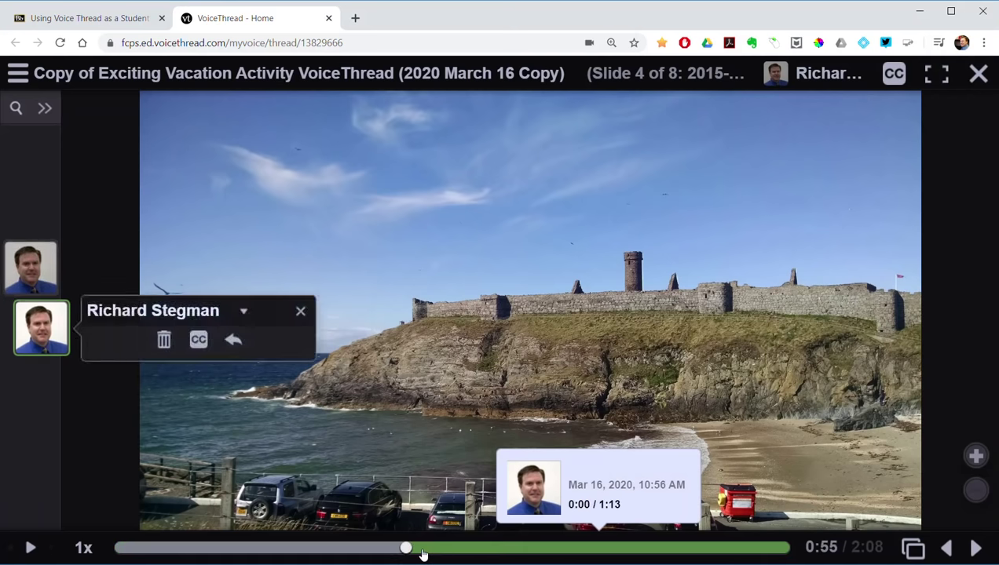
# Step: Play the castle photo's comment until 1:49, then advance to slide 5's aerial map
pyautogui.click(30, 549)
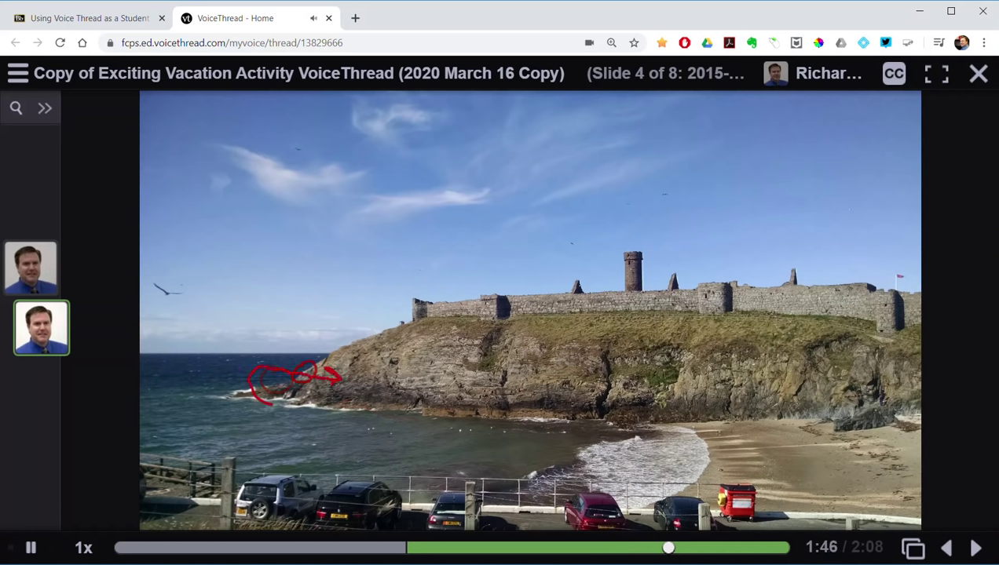
pyautogui.click(30, 549)
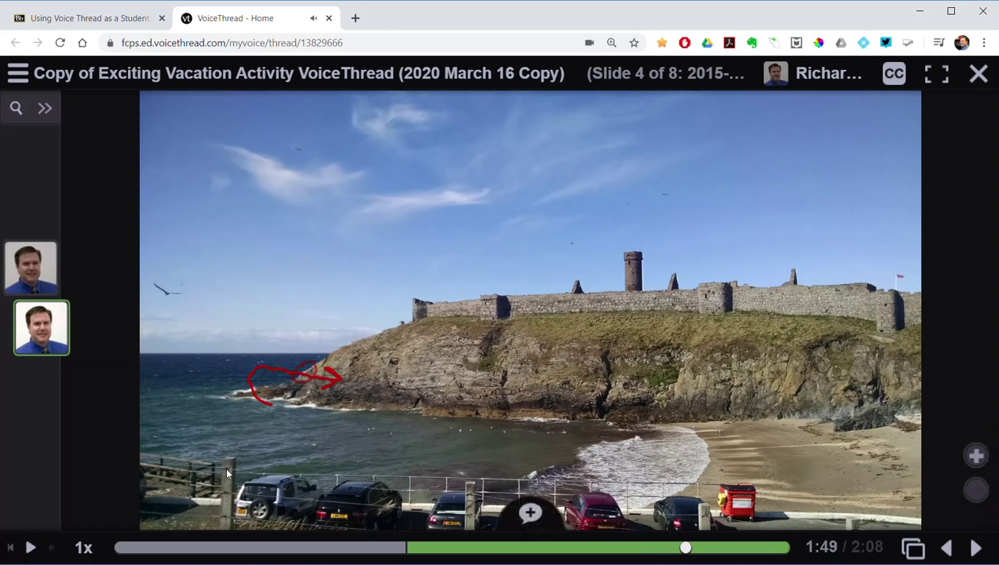
pyautogui.click(974, 550)
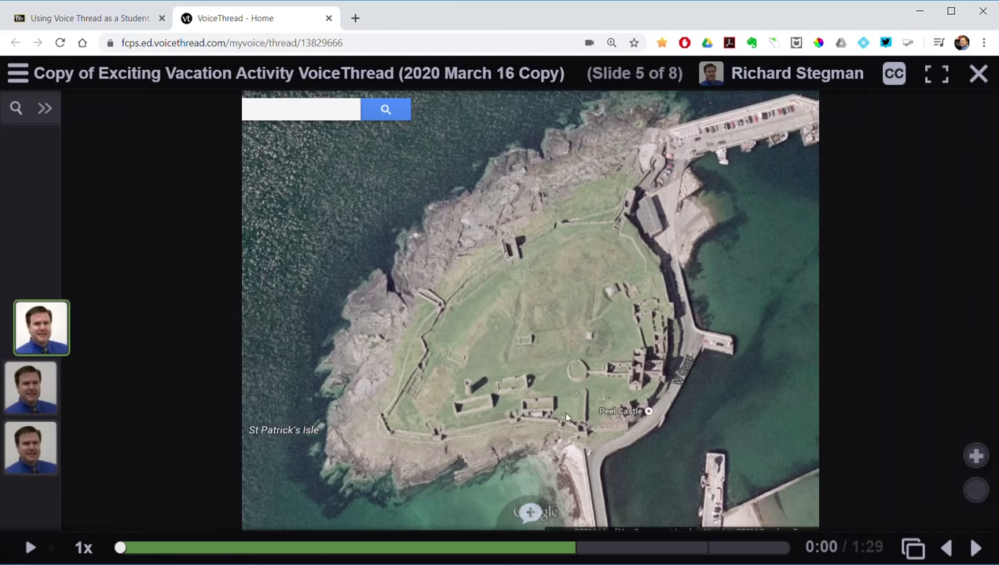
# Step: Start a voice comment on slide 5 and draw red strokes and a dot along St Patrick's Isle's shore
pyautogui.click(530, 514)
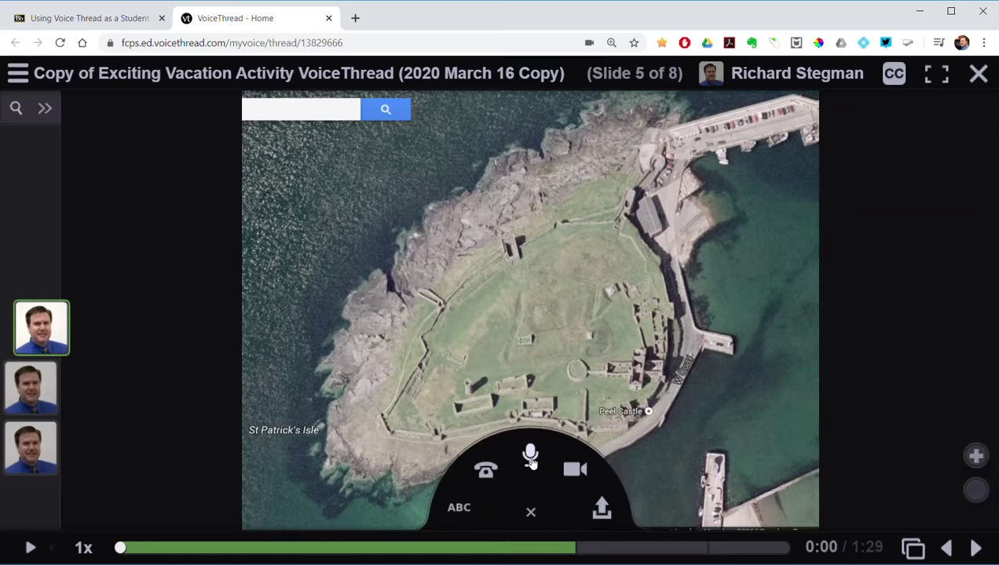
pyautogui.click(531, 460)
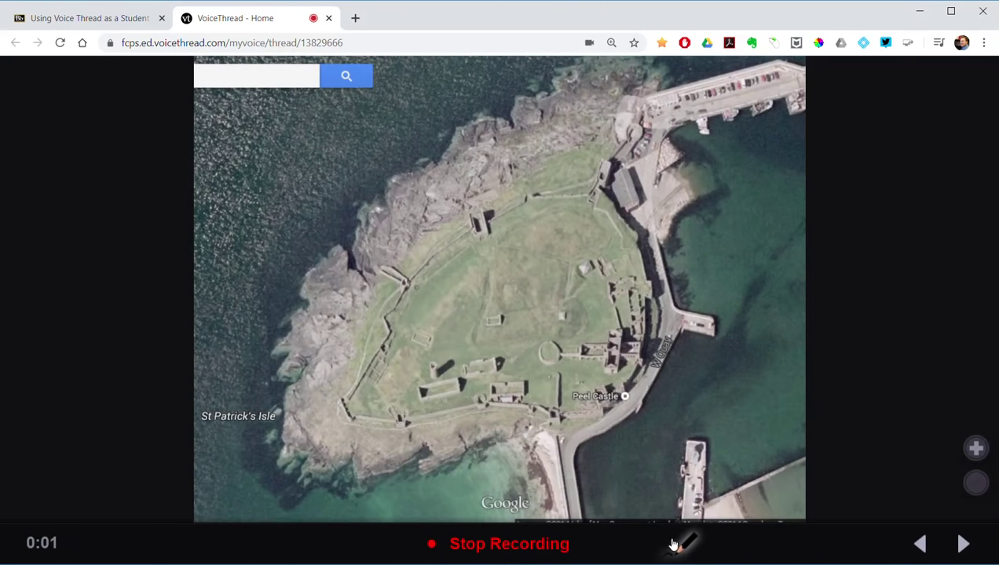
pyautogui.click(685, 550)
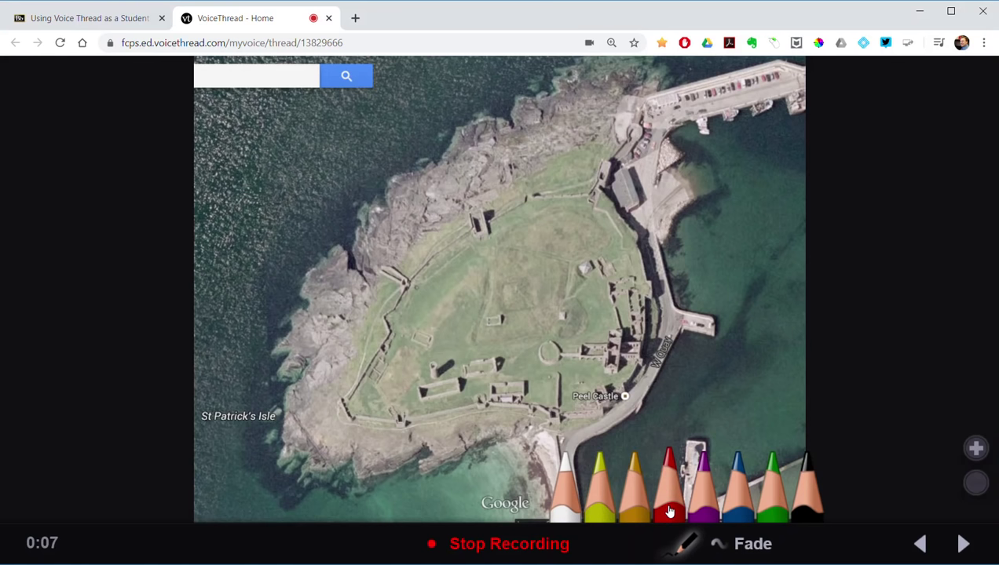
pyautogui.click(670, 510)
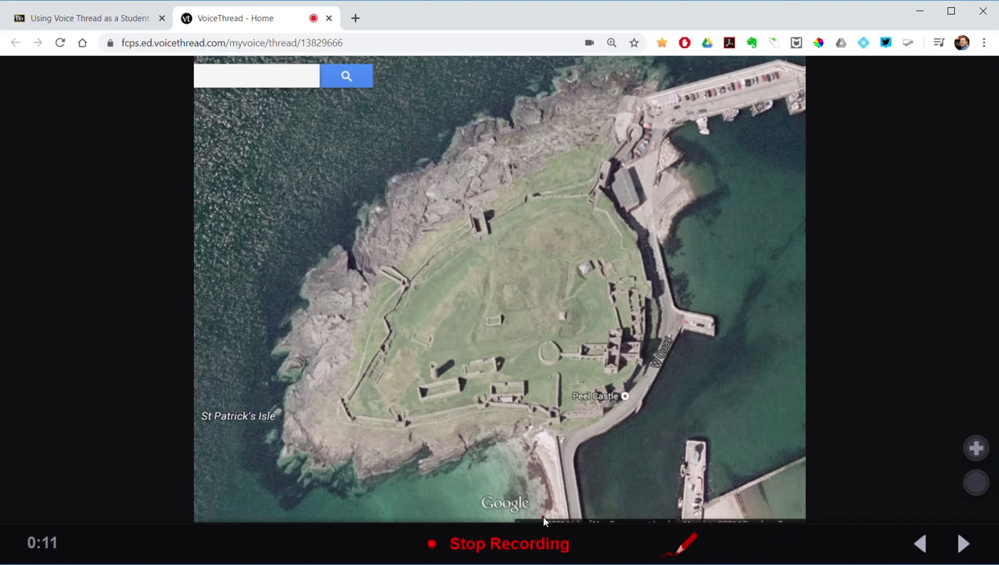
pyautogui.moveTo(551, 514)
pyautogui.mouseDown()
pyautogui.moveTo(553, 483)
pyautogui.moveTo(540, 459)
pyautogui.moveTo(534, 468)
pyautogui.moveTo(542, 453)
pyautogui.moveTo(554, 468)
pyautogui.moveTo(496, 446)
pyautogui.moveTo(477, 456)
pyautogui.mouseUp()
pyautogui.moveTo(390, 481); pyautogui.dragTo(346, 493)
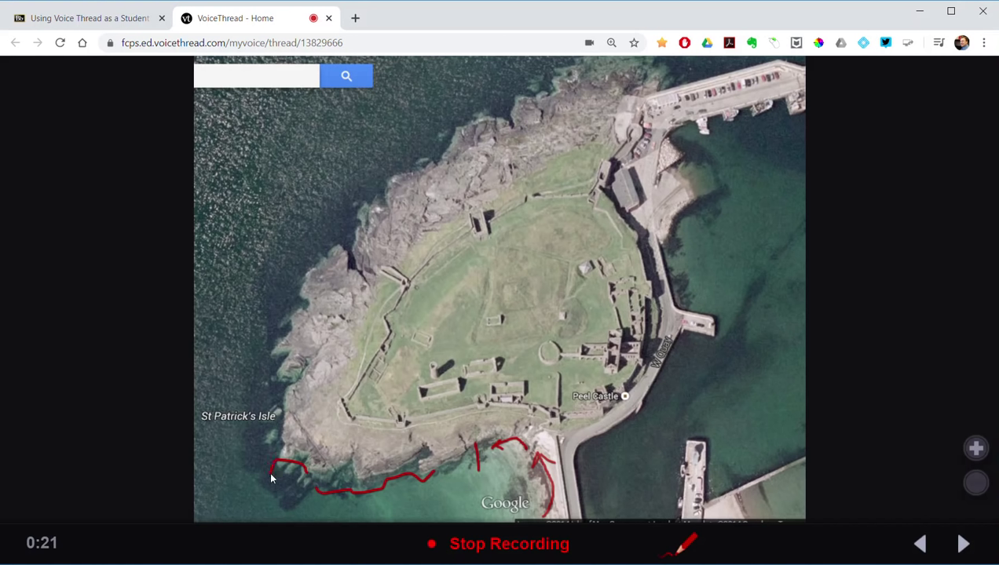
pyautogui.moveTo(245, 471)
pyautogui.mouseDown()
pyautogui.moveTo(331, 465)
pyautogui.moveTo(241, 472)
pyautogui.moveTo(303, 449)
pyautogui.moveTo(276, 457)
pyautogui.moveTo(280, 385)
pyautogui.mouseUp()
pyautogui.moveTo(336, 351); pyautogui.dragTo(307, 311)
pyautogui.click(350, 291)
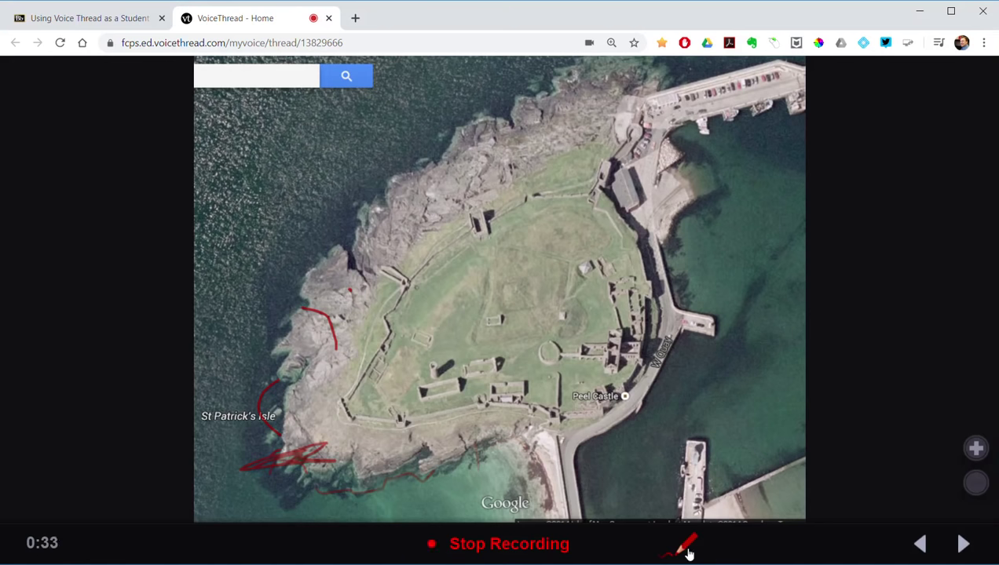
pyautogui.moveTo(687, 548)
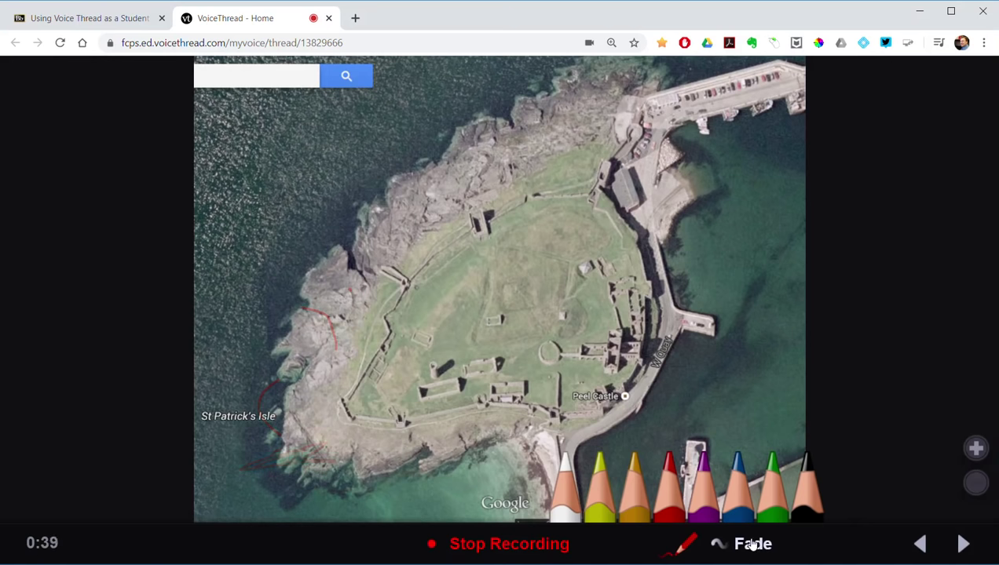
# Step: Switch doodles to No fade and draw white, yellow and orange strokes across the map
pyautogui.click(752, 545)
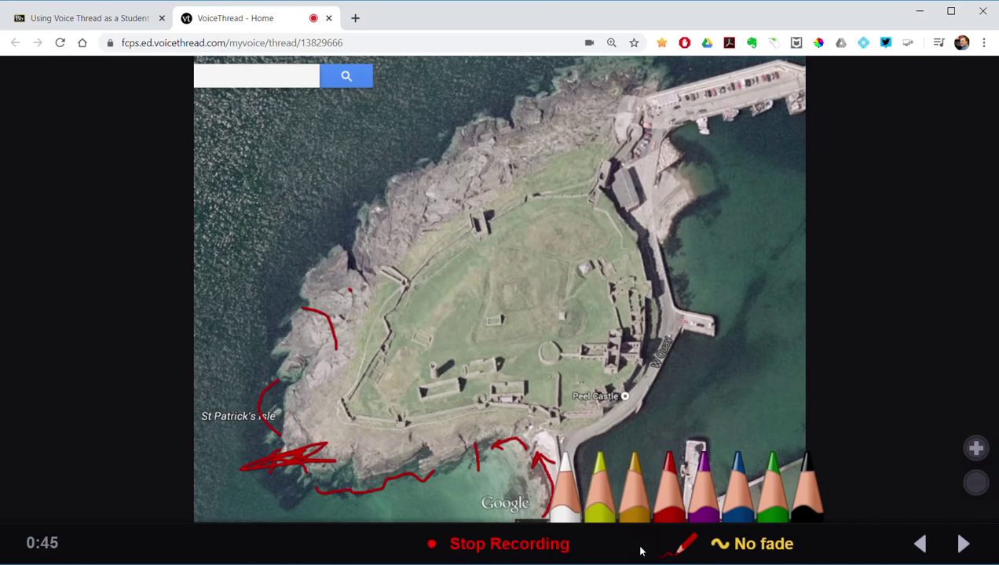
pyautogui.click(567, 507)
pyautogui.moveTo(245, 131)
pyautogui.mouseDown()
pyautogui.moveTo(251, 150)
pyautogui.moveTo(498, 142)
pyautogui.moveTo(608, 174)
pyautogui.mouseUp()
pyautogui.moveTo(677, 542)
pyautogui.click(595, 495)
pyautogui.moveTo(358, 174)
pyautogui.mouseDown()
pyautogui.moveTo(506, 185)
pyautogui.moveTo(595, 256)
pyautogui.mouseUp()
pyautogui.moveTo(667, 541)
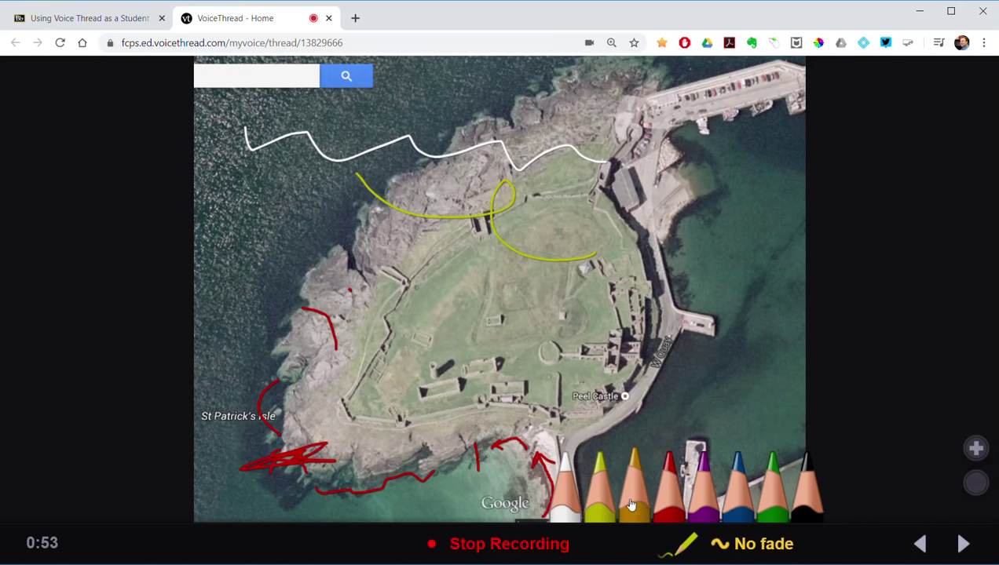
pyautogui.click(630, 502)
pyautogui.moveTo(608, 287)
pyautogui.mouseDown()
pyautogui.moveTo(232, 320)
pyautogui.moveTo(267, 438)
pyautogui.mouseUp()
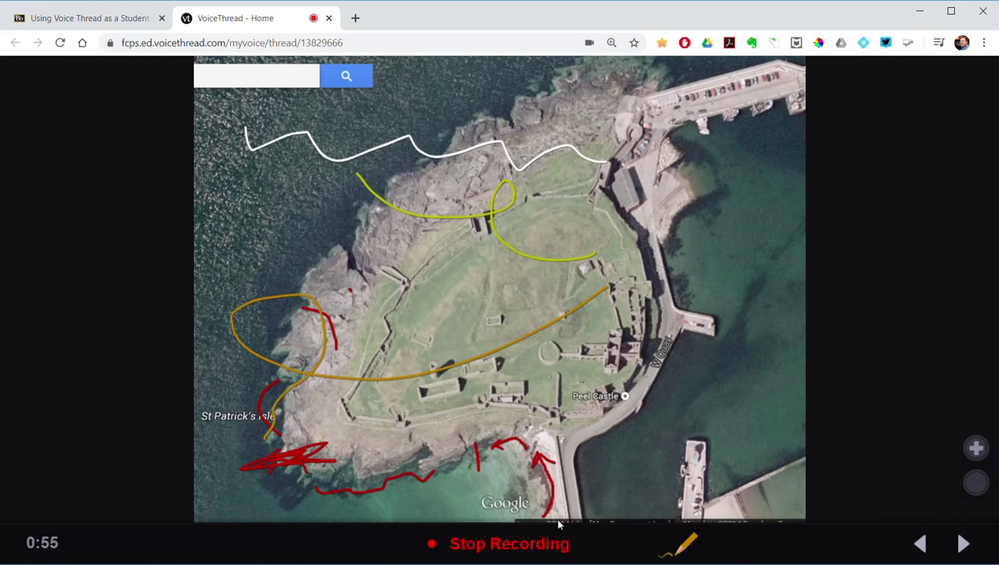
# Step: Add red, purple and blue strokes around the castle grounds and quay
pyautogui.moveTo(681, 552)
pyautogui.click(668, 483)
pyautogui.moveTo(451, 319); pyautogui.dragTo(487, 280)
pyautogui.moveTo(681, 543)
pyautogui.click(698, 481)
pyautogui.moveTo(718, 283)
pyautogui.mouseDown()
pyautogui.moveTo(709, 195)
pyautogui.moveTo(440, 212)
pyautogui.moveTo(360, 424)
pyautogui.mouseUp()
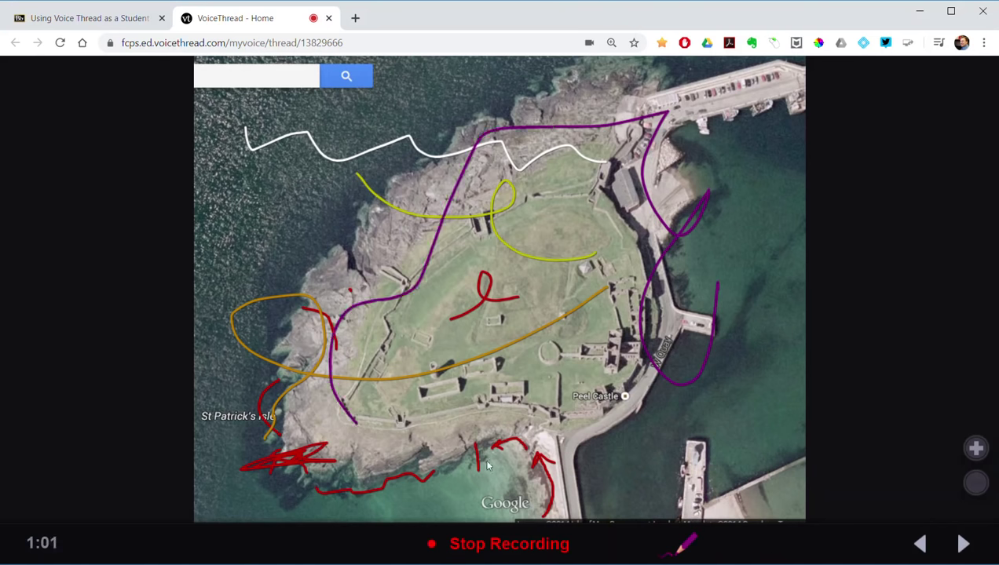
pyautogui.moveTo(691, 538)
pyautogui.click(739, 483)
pyautogui.moveTo(534, 289)
pyautogui.mouseDown()
pyautogui.moveTo(586, 289)
pyautogui.moveTo(577, 403)
pyautogui.mouseUp()
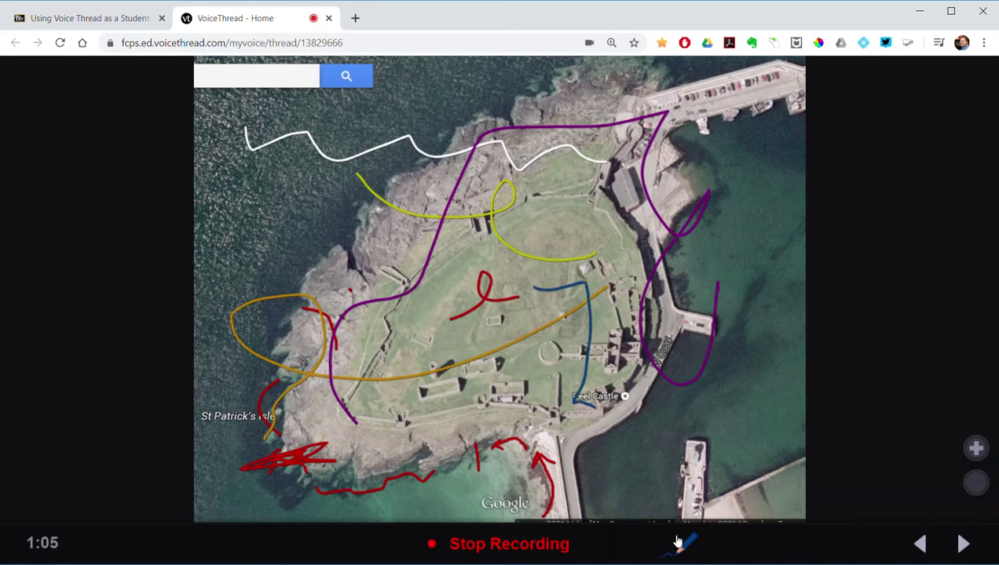
# Step: Draw green and black loops across the map, leaving fading set to No fade
pyautogui.moveTo(683, 548)
pyautogui.click(773, 503)
pyautogui.moveTo(540, 392)
pyautogui.mouseDown()
pyautogui.moveTo(229, 321)
pyautogui.moveTo(570, 342)
pyautogui.moveTo(453, 400)
pyautogui.mouseUp()
pyautogui.moveTo(683, 544)
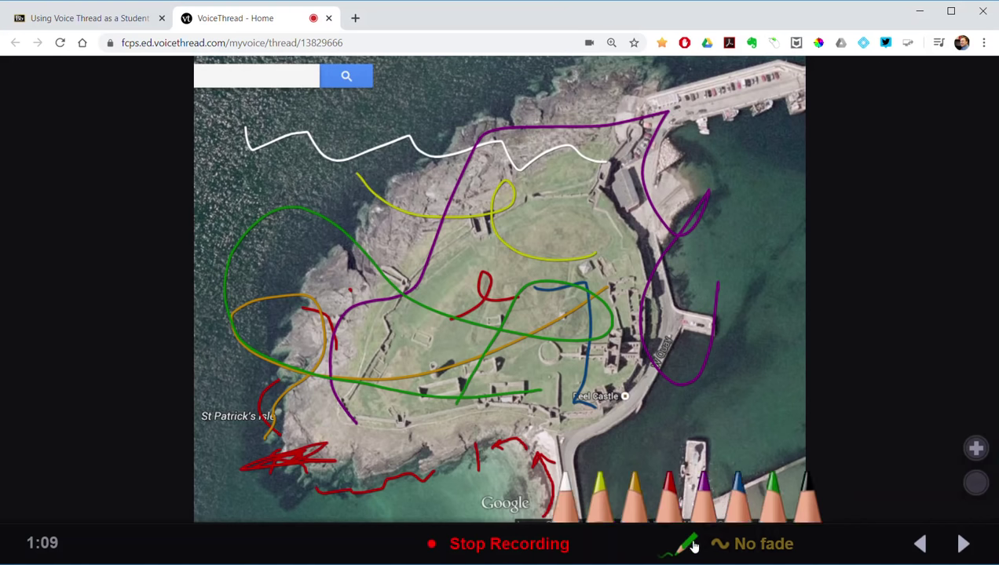
pyautogui.click(803, 502)
pyautogui.moveTo(562, 202)
pyautogui.mouseDown()
pyautogui.moveTo(559, 221)
pyautogui.moveTo(645, 427)
pyautogui.moveTo(747, 354)
pyautogui.mouseUp()
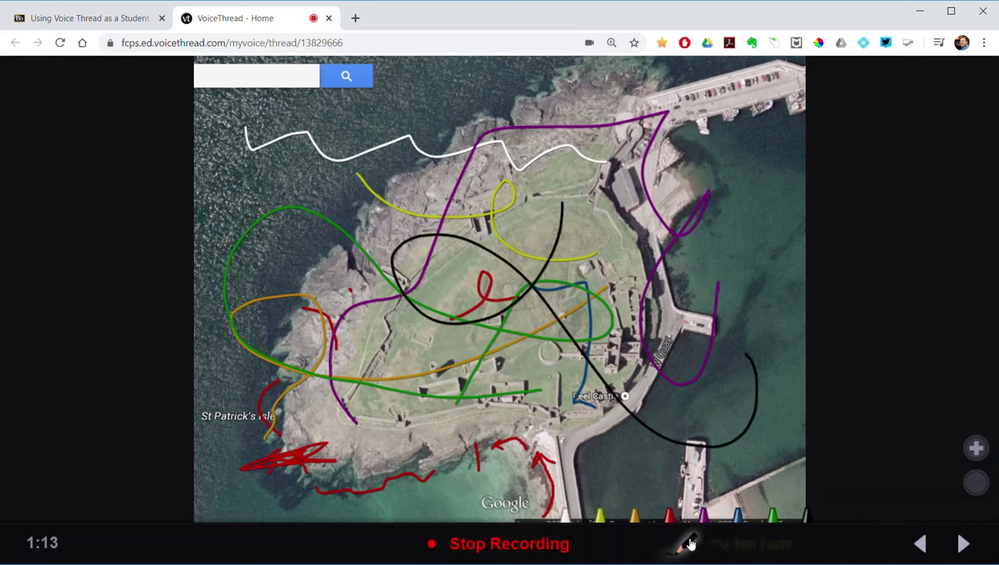
pyautogui.moveTo(689, 543)
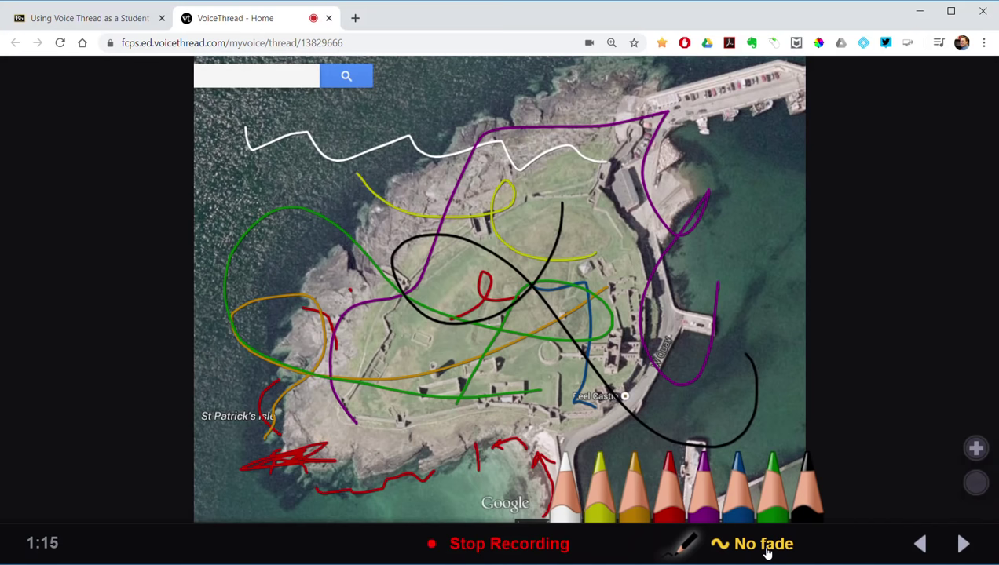
pyautogui.click(766, 545)
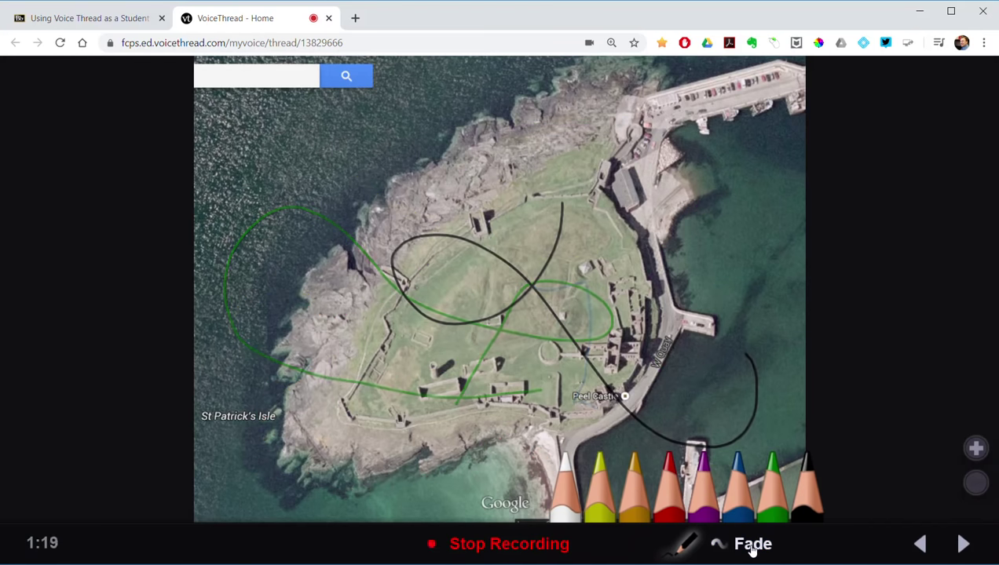
pyautogui.click(752, 548)
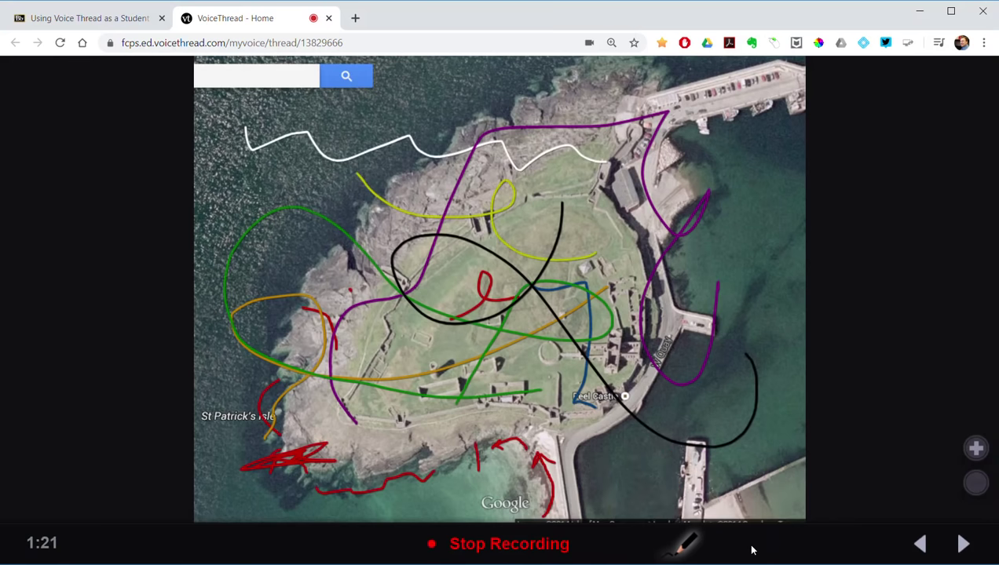
# Step: Stop and save the doodle comment on slide 5, then step back to slide 4 and forward to slide 6
pyautogui.click(538, 549)
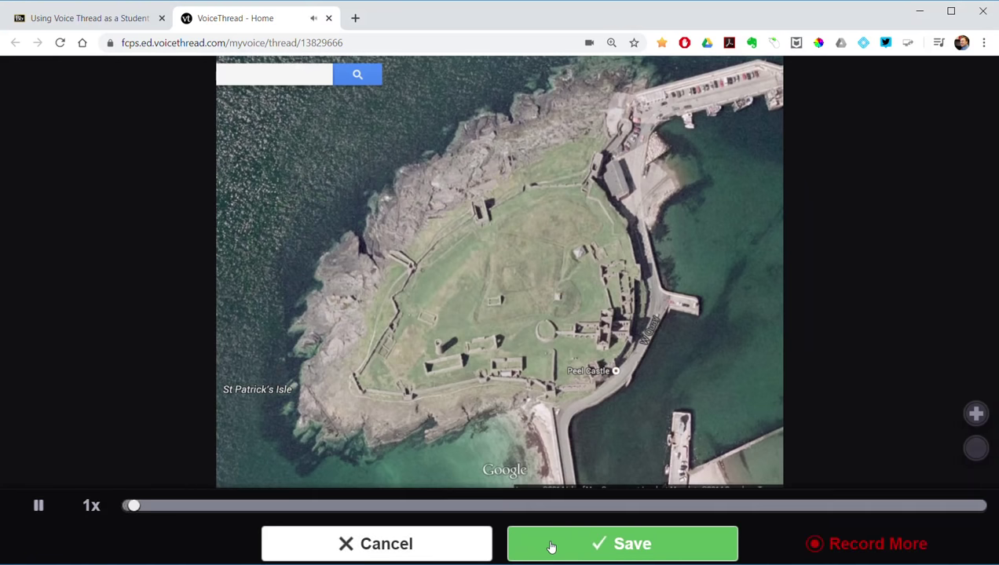
pyautogui.click(549, 552)
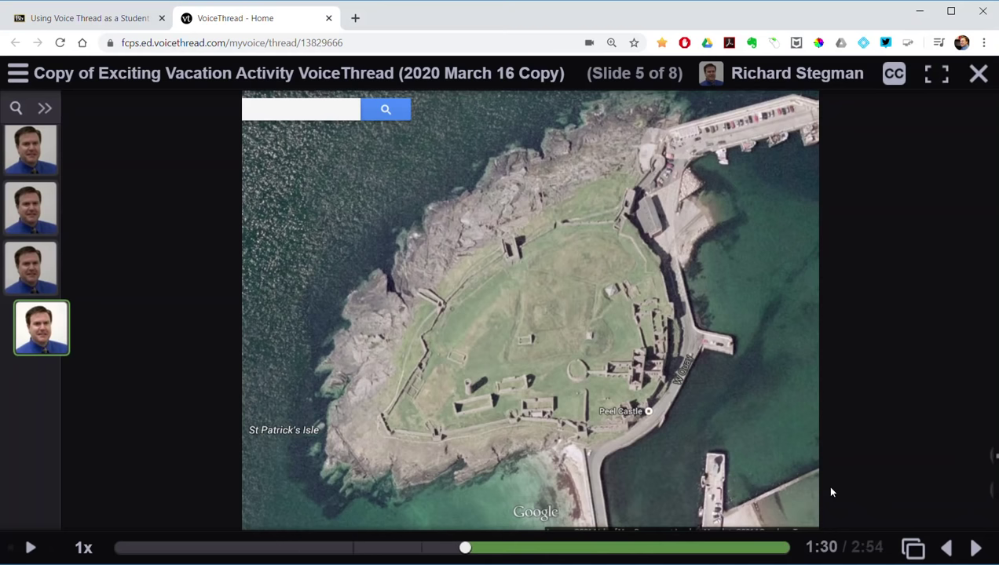
pyautogui.click(947, 548)
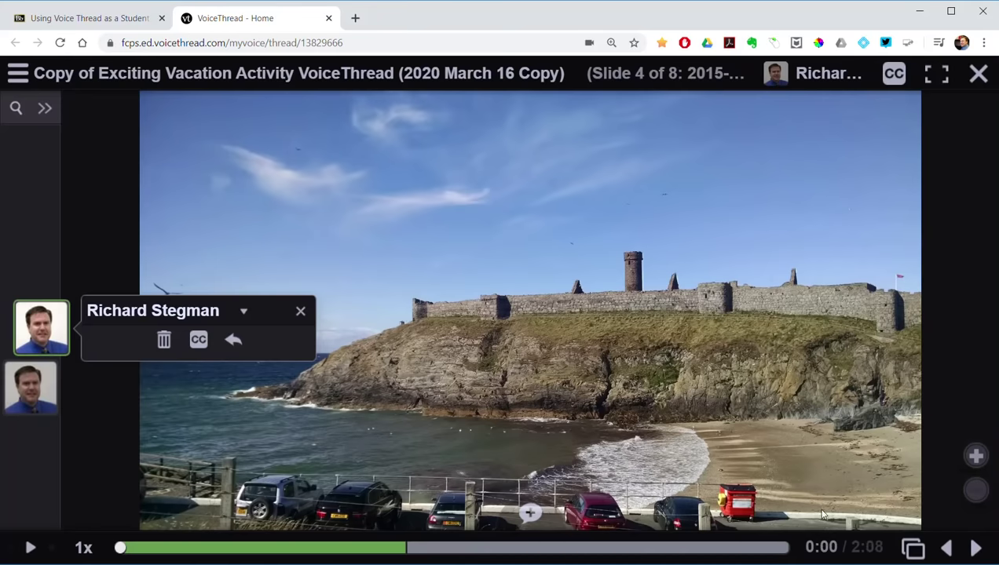
pyautogui.click(974, 549)
pyautogui.click(974, 549)
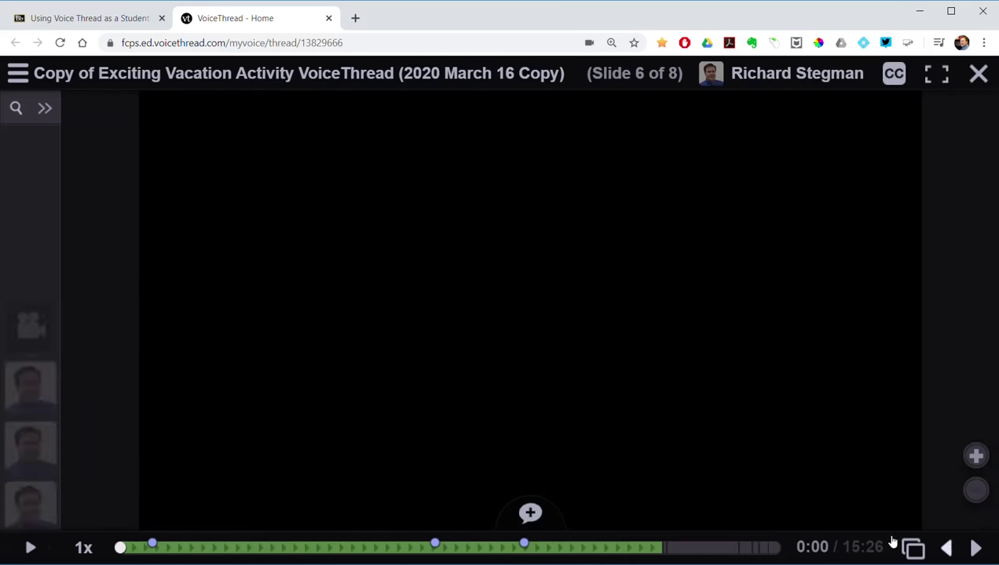
# Step: Play the slide 6 video, pause it at 1:33, and open one of its timeline comments
pyautogui.click(30, 549)
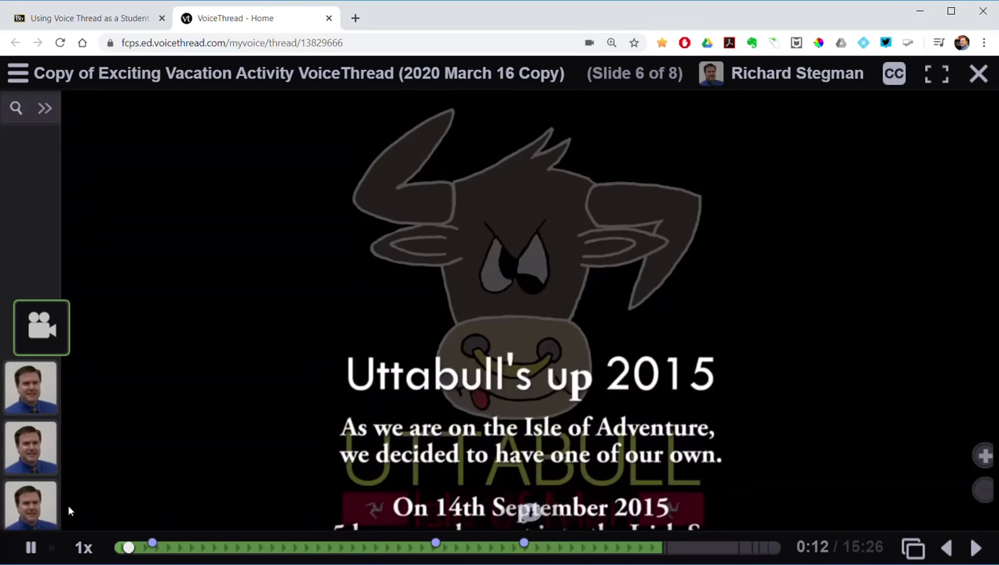
pyautogui.moveTo(144, 558)
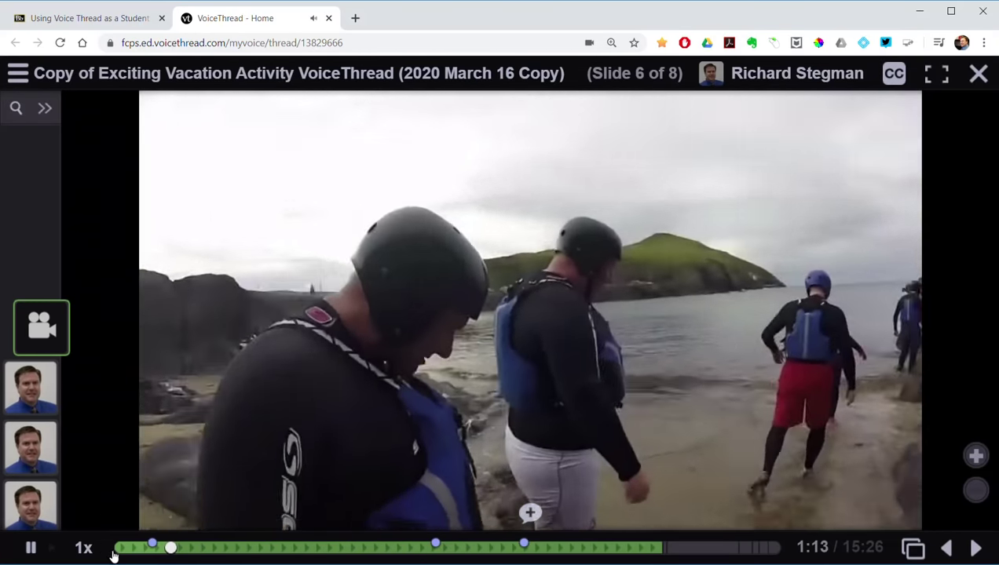
pyautogui.moveTo(151, 545)
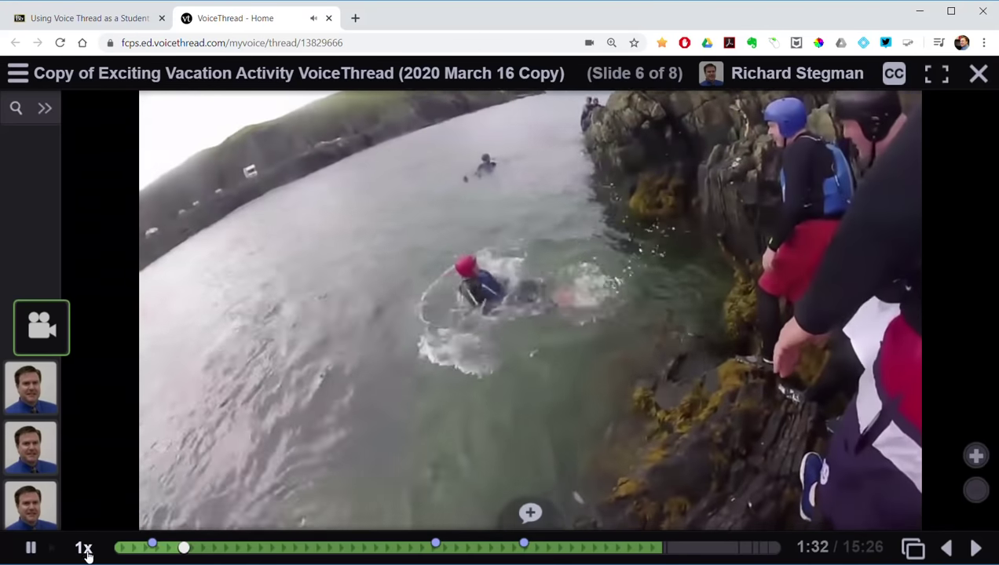
pyautogui.click(30, 549)
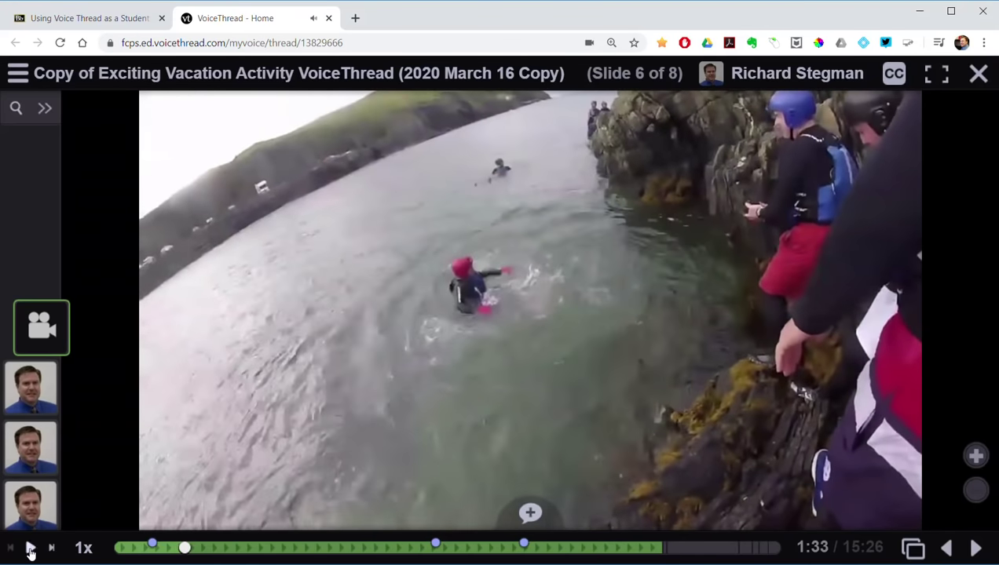
pyautogui.click(151, 545)
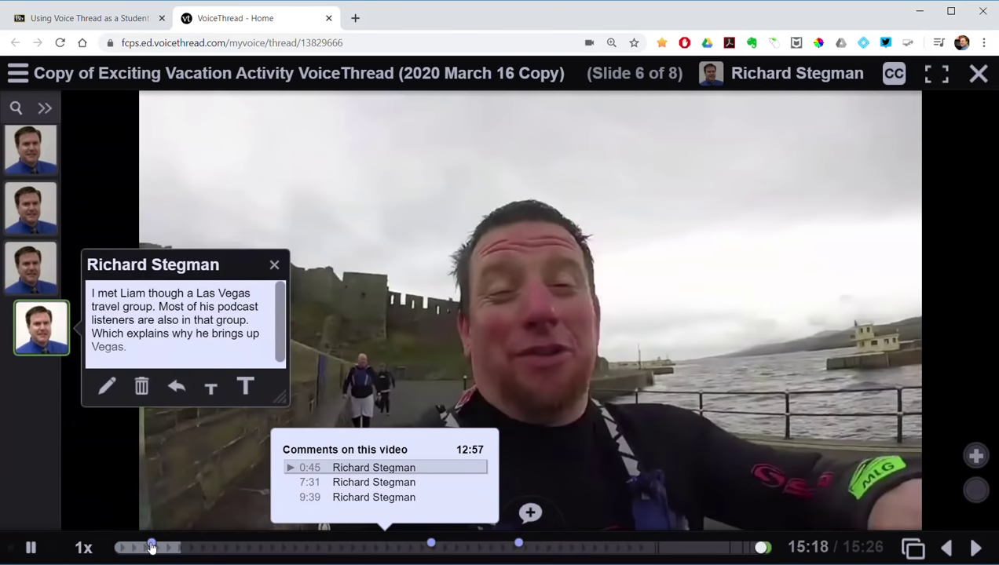